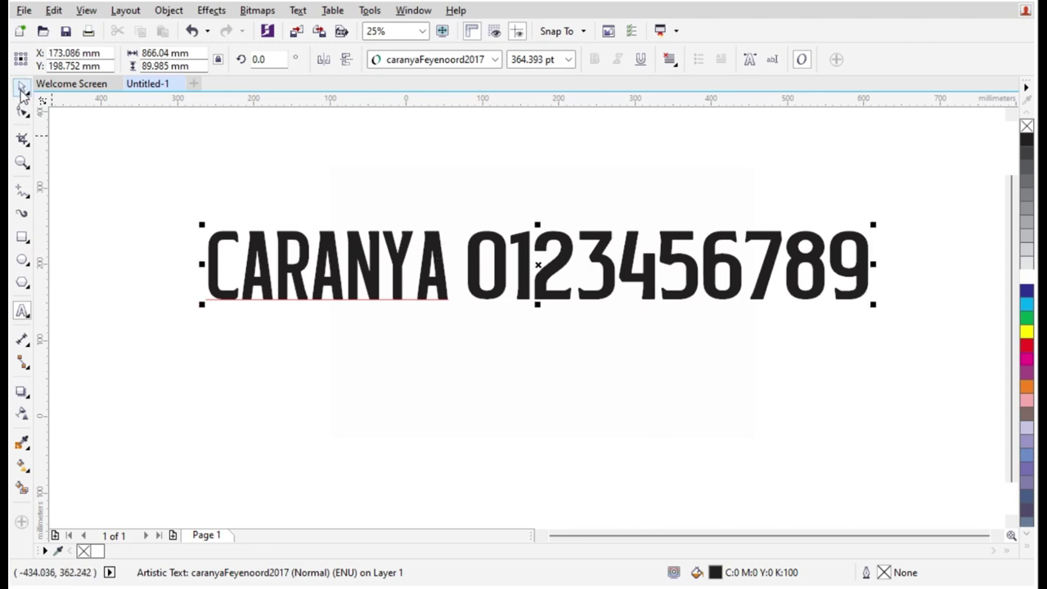
Stretch the top edge of digit 1's lower piece upward until it overlaps the upper piece.
left_click(21, 90)
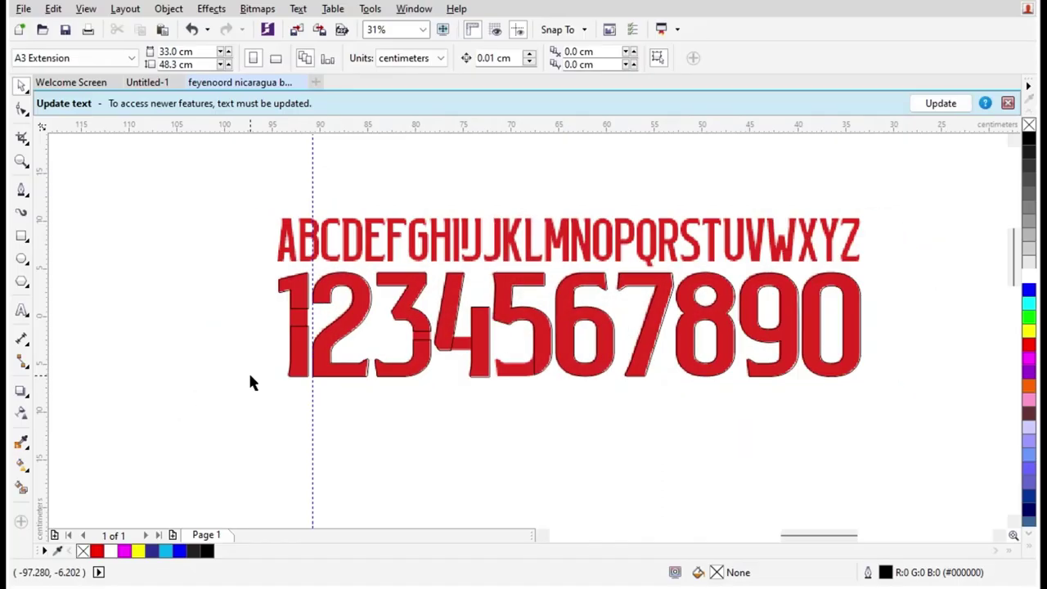
scroll(261, 343, "up", 3)
scroll(327, 352, "up", 3)
left_click(364, 380)
scroll(343, 343, "up", 1)
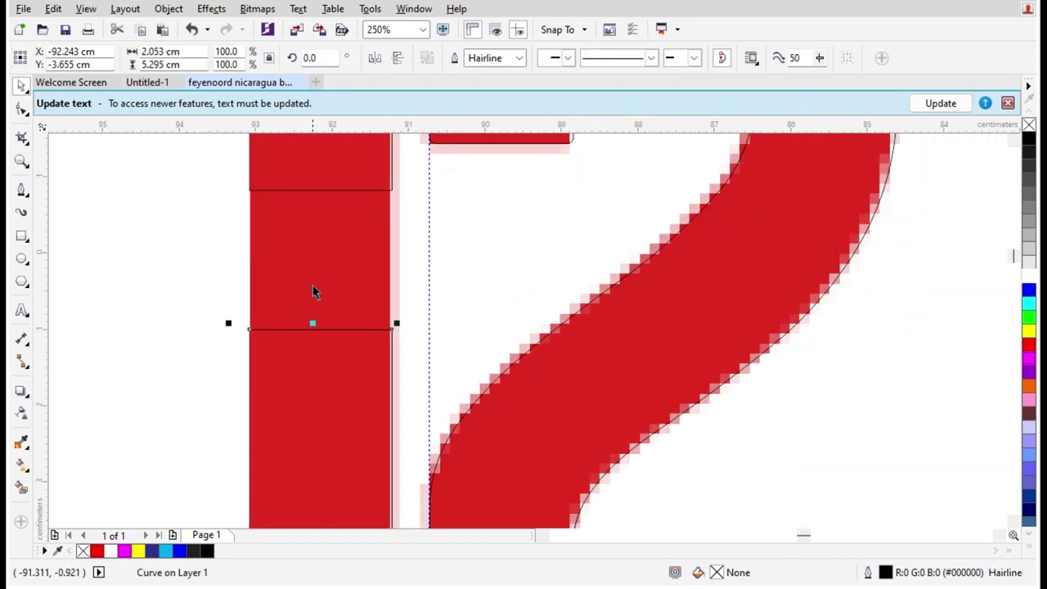
left_click(13, 108)
scroll(303, 298, "down", 1)
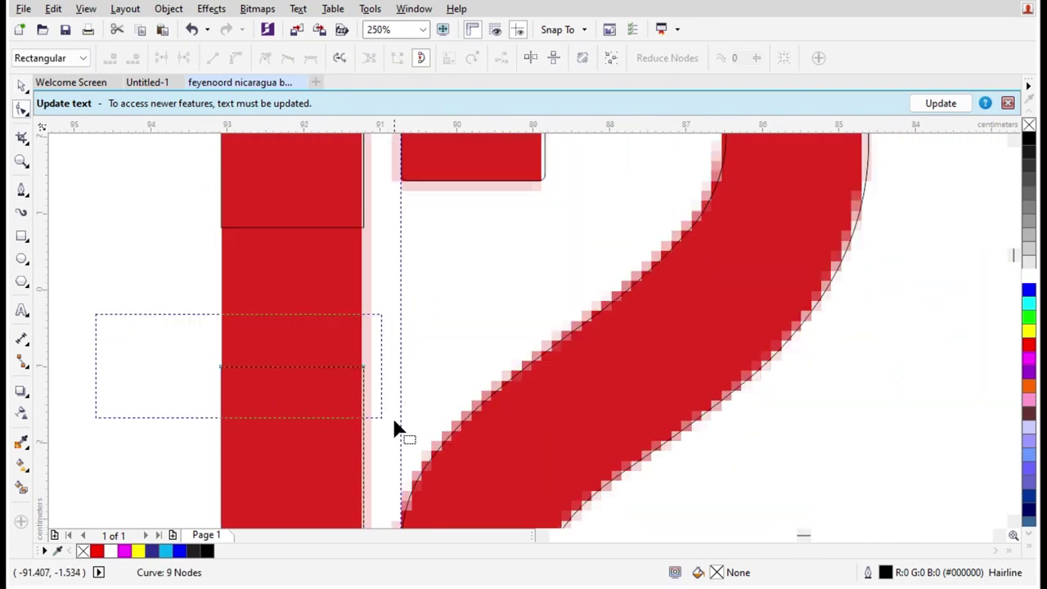
left_click_drag(394, 427, 393, 435)
left_click_drag(362, 367, 377, 182)
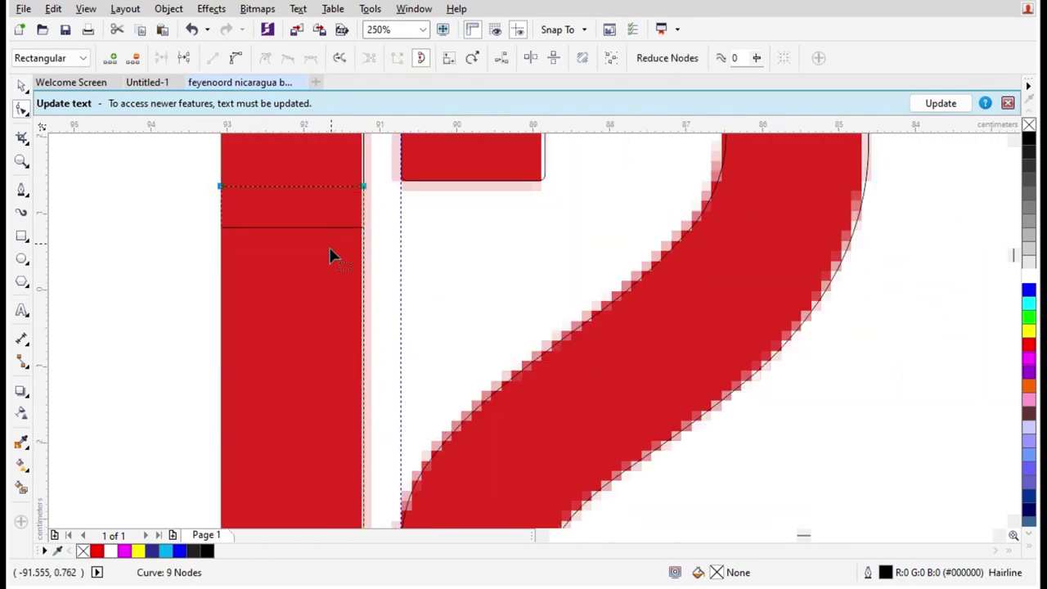
Weld the two overlapping pieces of digit 1 into one shape and fill it with red.
scroll(331, 248, "down", 1)
key("space")
left_click(331, 188, "shift")
left_click(454, 60)
scroll(315, 327, "down", 1)
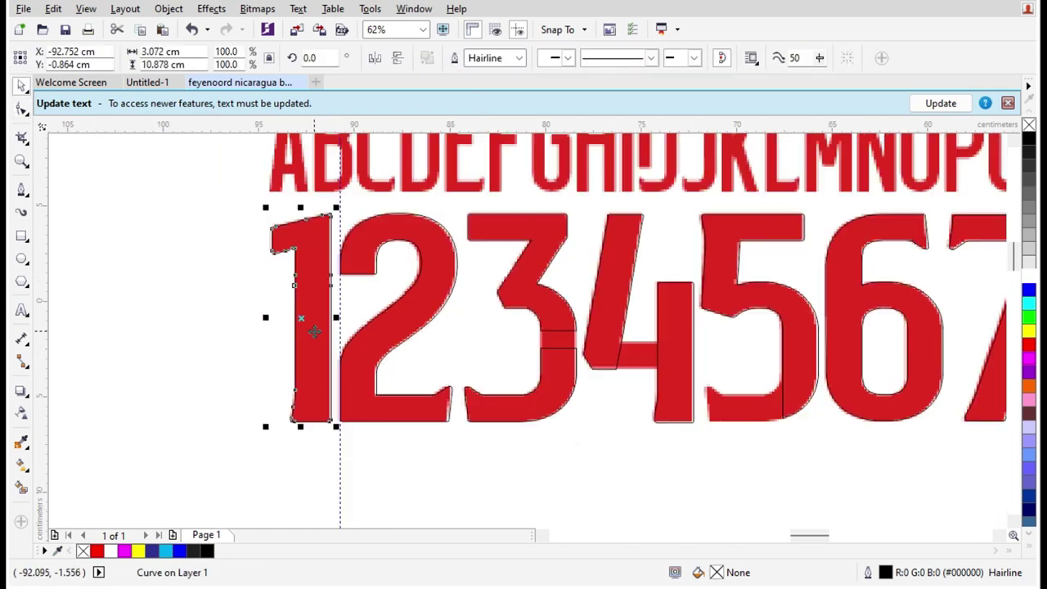
scroll(348, 223, "up", 1)
left_click(1033, 344)
Fill the traced outline of digit 2 with red.
scroll(456, 203, "down", 1)
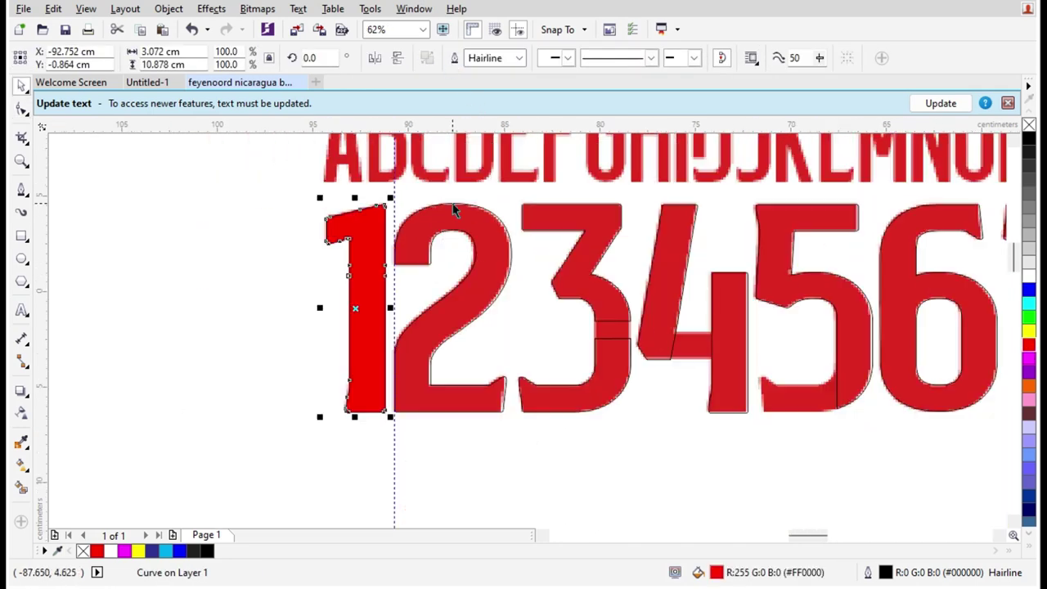
scroll(435, 345, "up", 1)
left_click(427, 327)
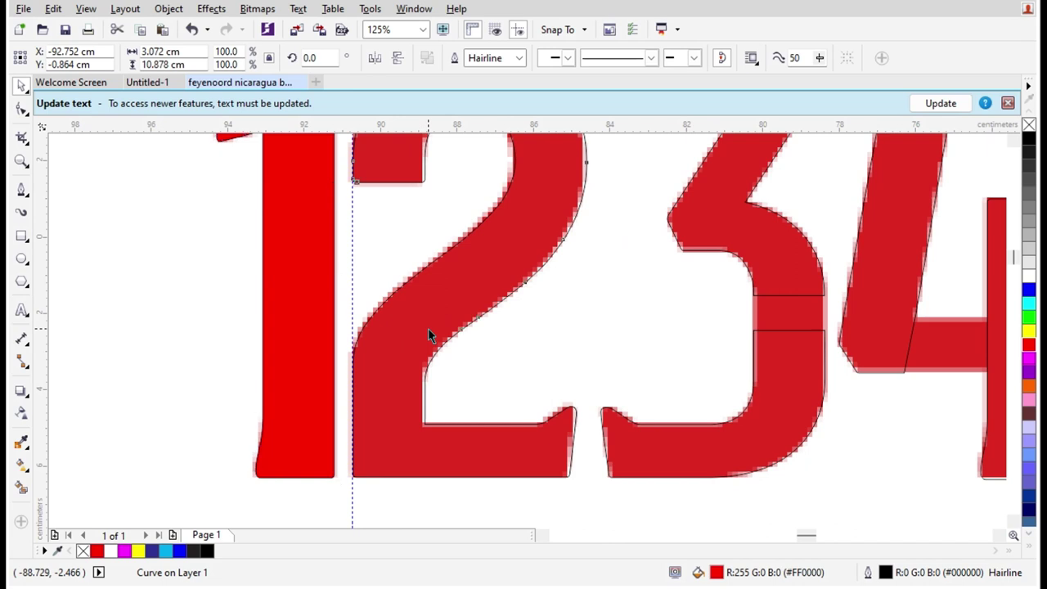
scroll(428, 328, "down", 1)
left_click(1028, 347)
Stretch the top edge of digit 3's lower piece upward so it overlaps the upper piece.
scroll(580, 340, "up", 1)
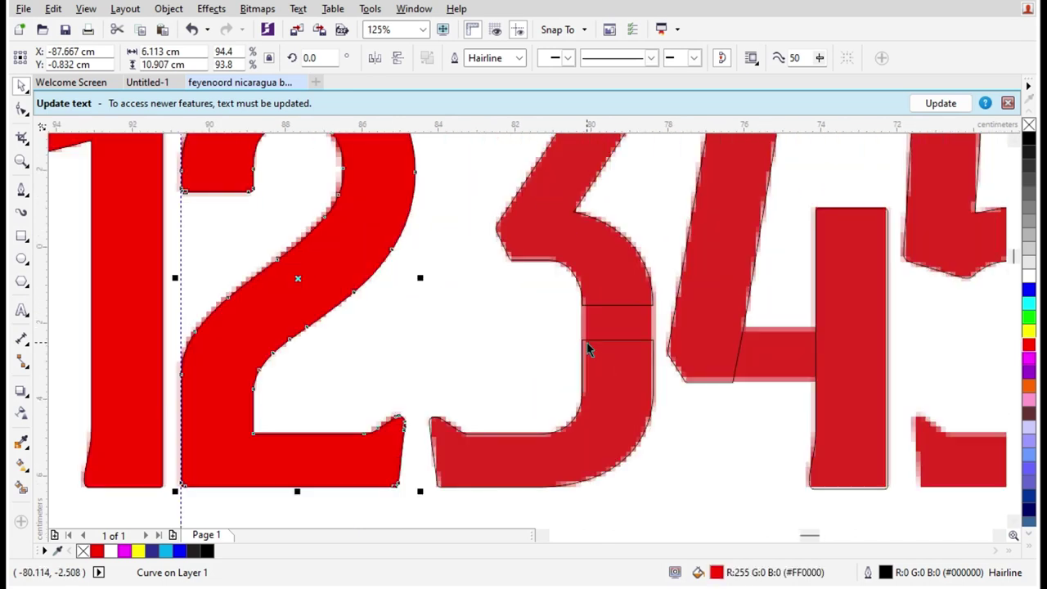
left_click(587, 341)
scroll(695, 314, "up", 2)
left_click(22, 109)
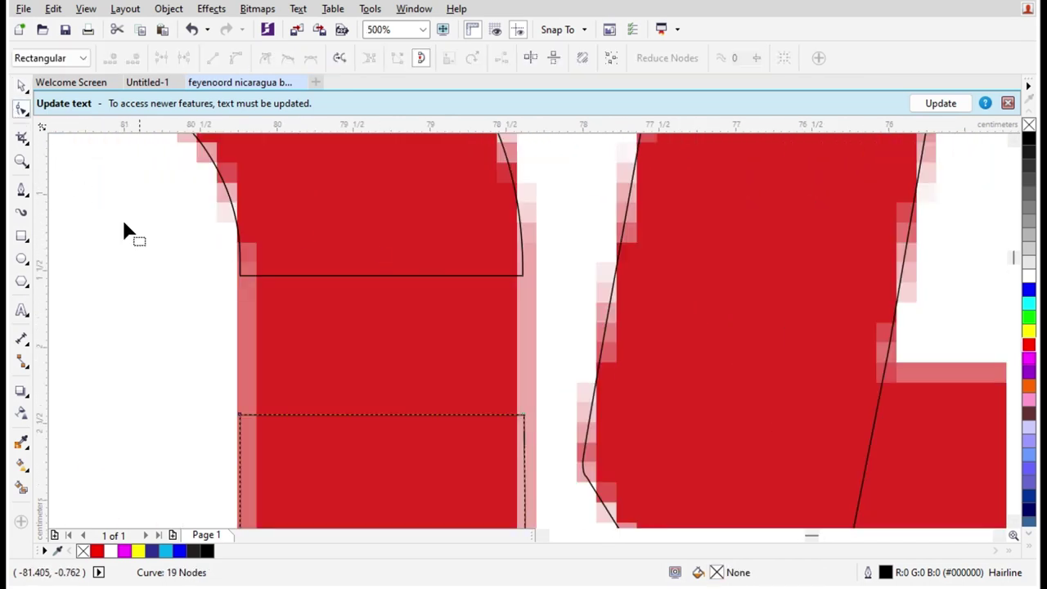
left_click_drag(169, 364, 675, 507)
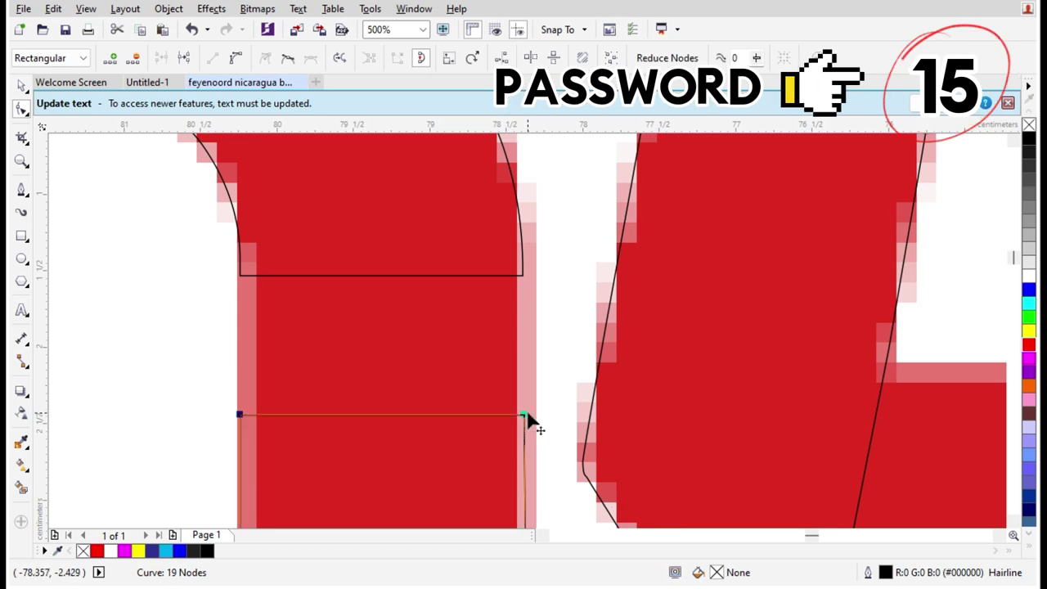
left_click_drag(527, 413, 531, 257)
Weld the upper and lower pieces of digit 3 together and fill the result with red.
key("space")
left_click(477, 218, "shift")
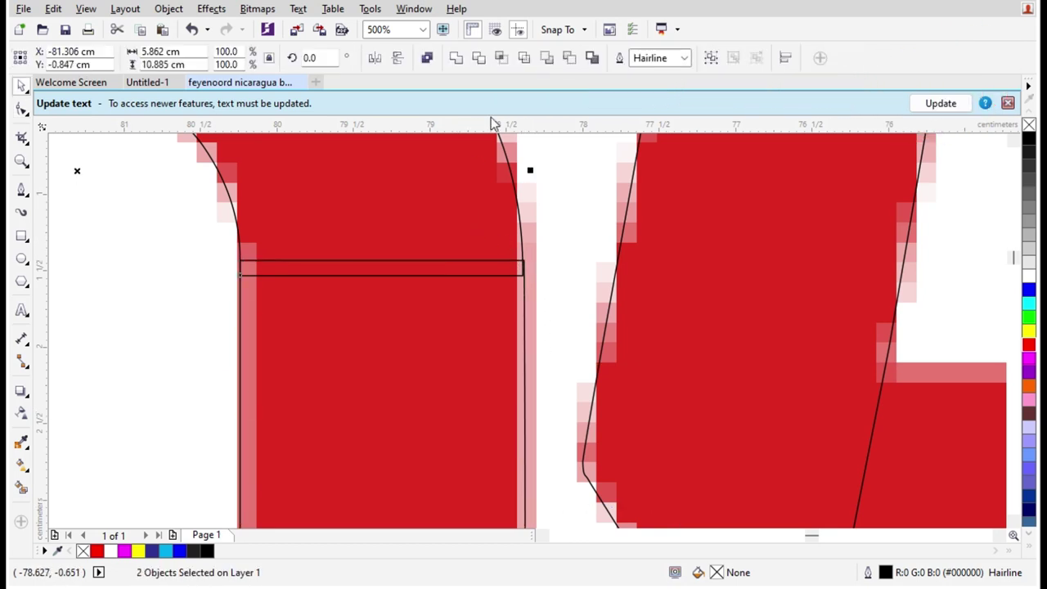
left_click(460, 57)
scroll(355, 285, "down", 3)
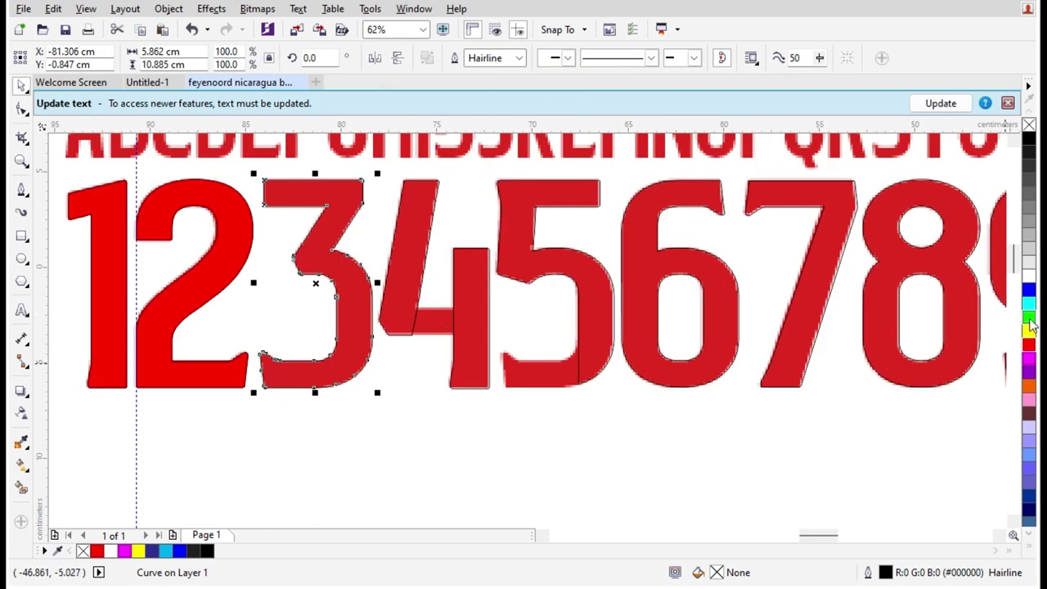
left_click(1028, 346)
Draw a rectangle over the crossbar of digit 4, spanning from its slanted stroke into its vertical stem.
scroll(469, 320, "up", 2)
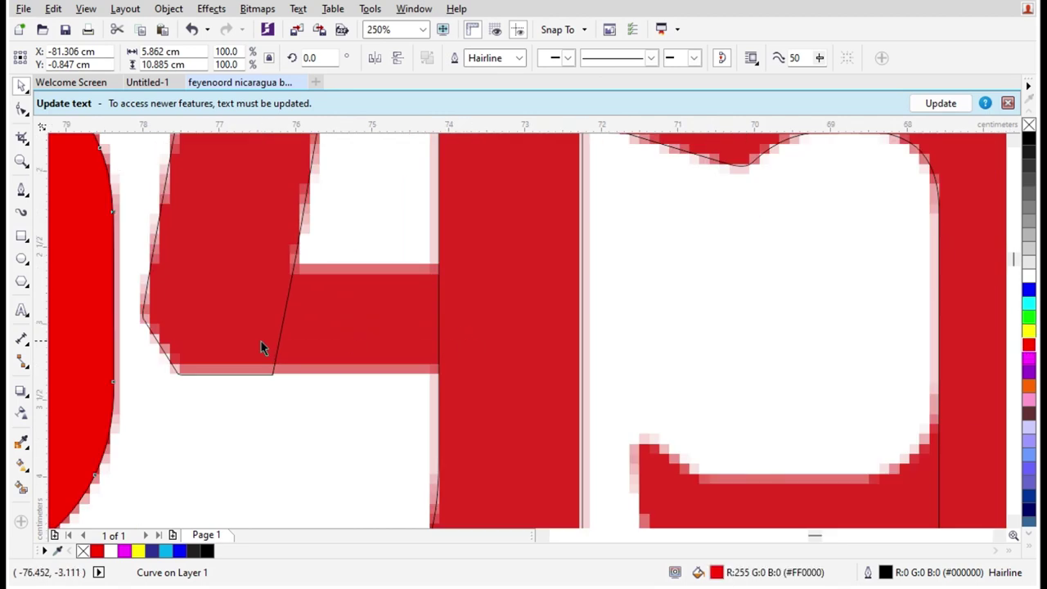
scroll(261, 341, "up", 1)
left_click(22, 109)
left_click(22, 234)
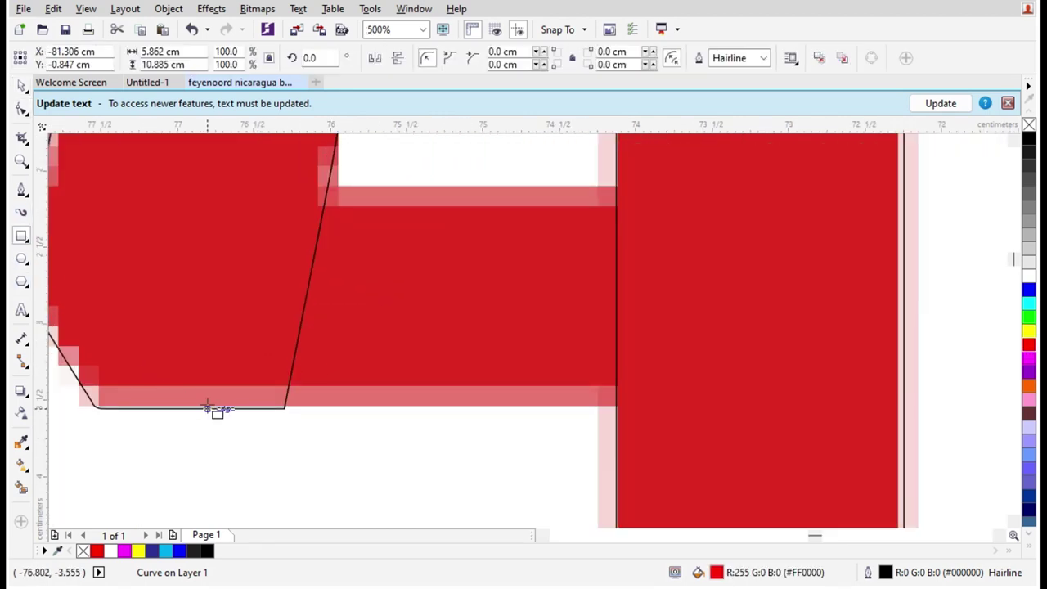
left_click_drag(207, 407, 814, 187)
Weld the crossbar rectangle with the slanted stroke and stem of digit 4, and fill the shape with red.
scroll(603, 249, "down", 1)
left_click(655, 187, "shift")
left_click(455, 59)
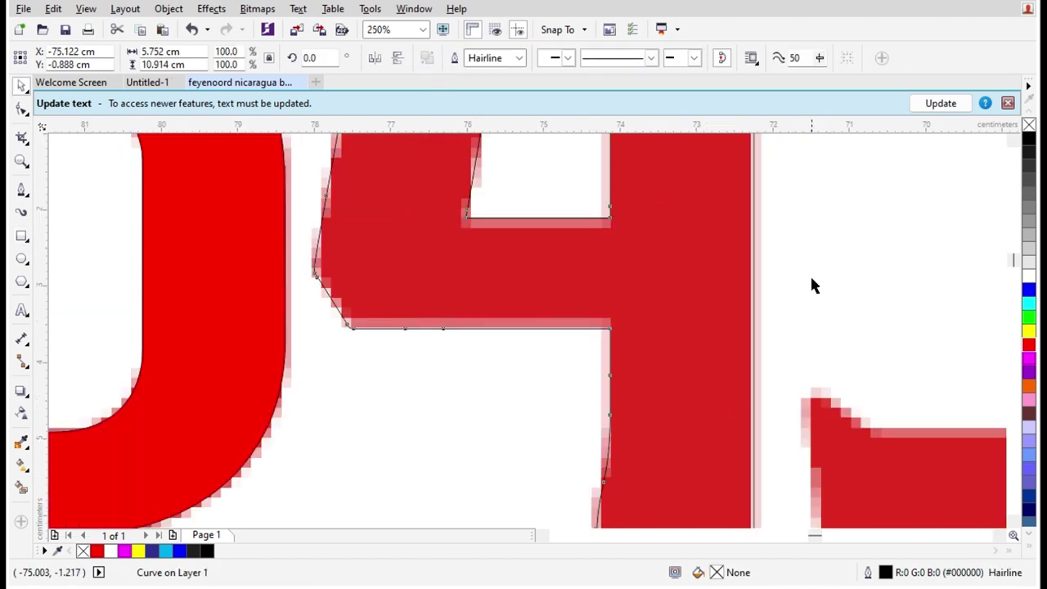
left_click(1031, 347)
scroll(299, 293, "down", 2)
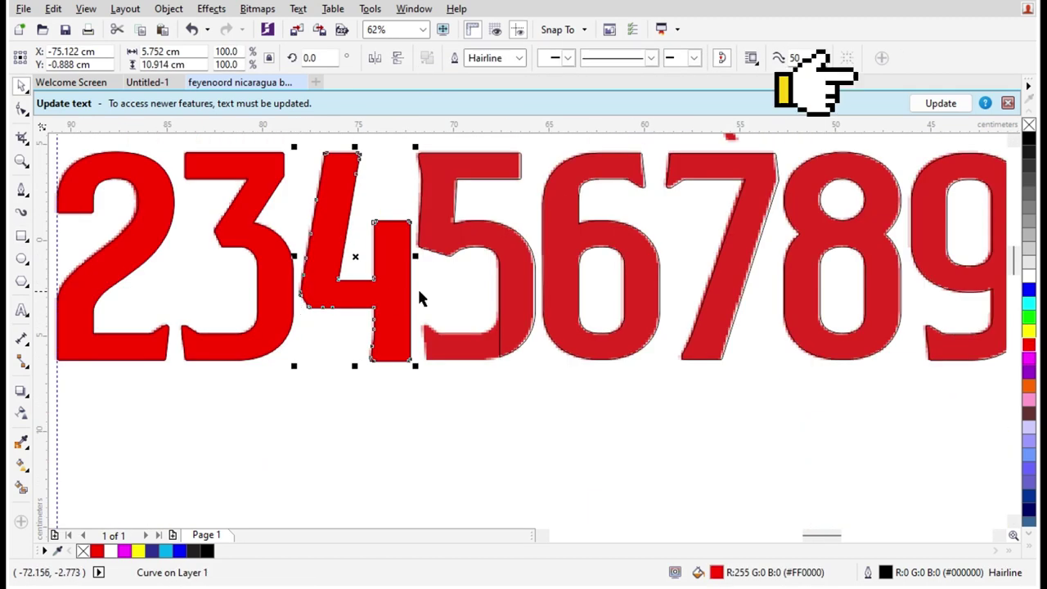
Draw a rectangle about 6.8 cm wide enclosing the curved base of digit 3.
scroll(466, 354, "up", 1)
scroll(488, 344, "up", 1)
scroll(570, 352, "down", 2)
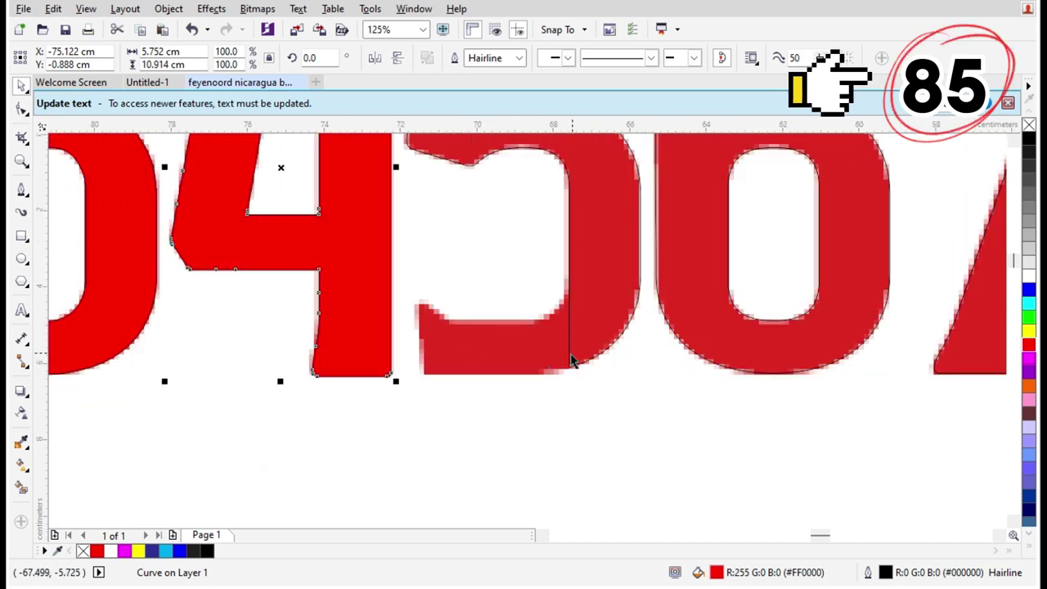
scroll(252, 342, "up", 1)
key("F6")
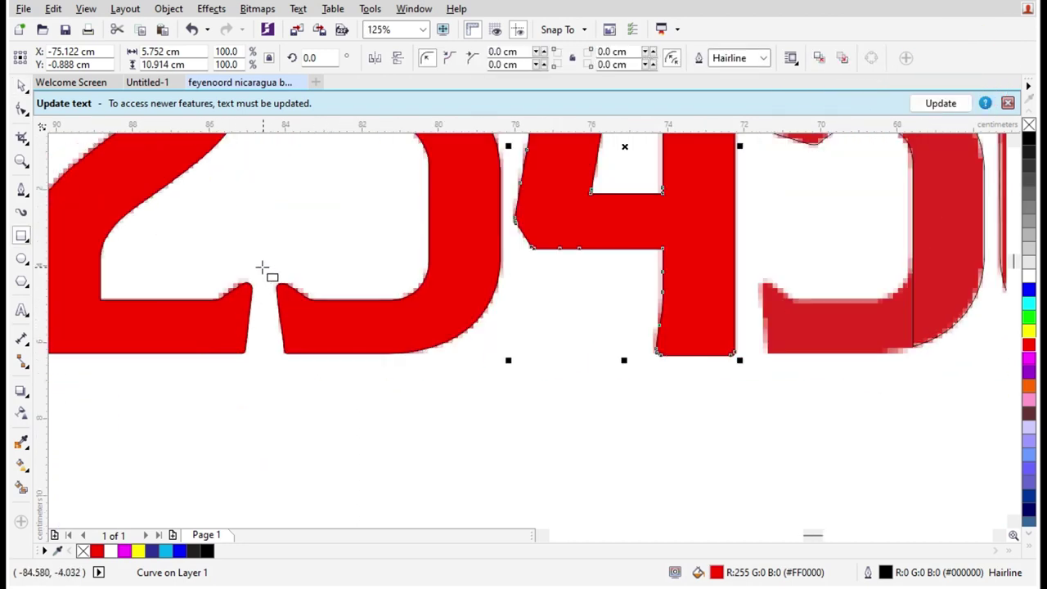
left_click_drag(261, 266, 523, 414)
Intersect the rectangle with digit 3 to extract its curved base as a separate piece, and delete the rectangle.
key("space")
left_click(464, 196, "shift")
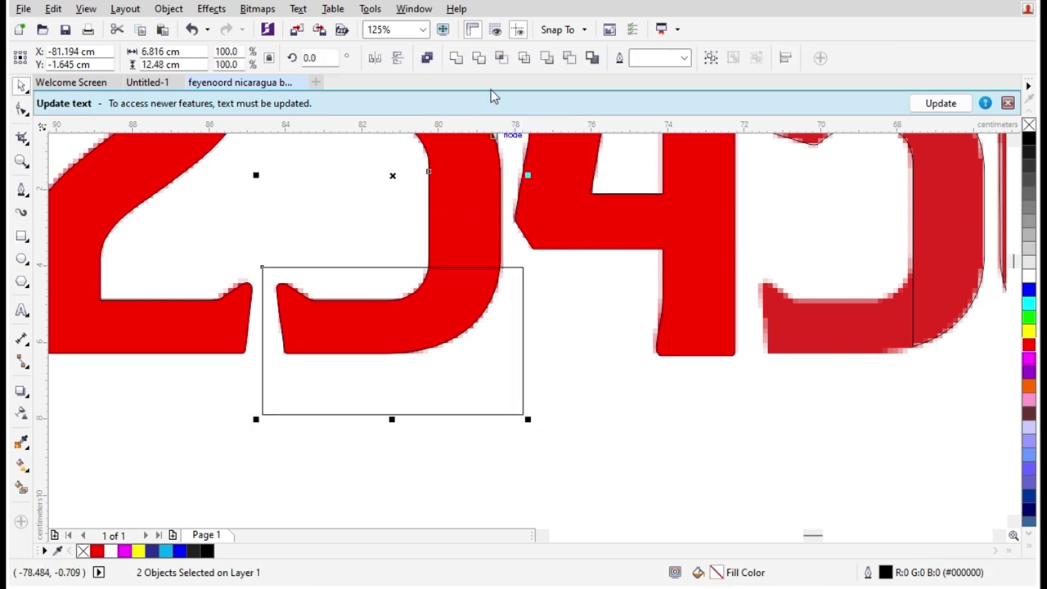
left_click(502, 59)
left_click(508, 393)
key("Delete")
Move the extracted base piece onto the bottom of digit 5 and align it to the right edge of the 5's outline.
left_click(422, 340)
left_click_drag(381, 340, 652, 355)
left_click(914, 254, "shift")
key("r")
left_click(884, 403)
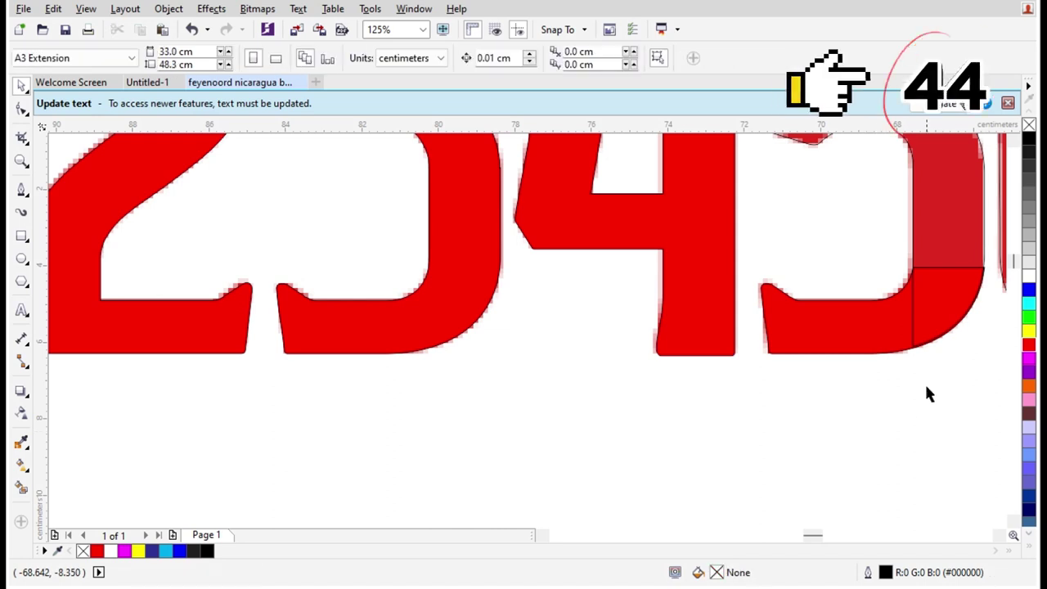
scroll(965, 315, "up", 2)
left_click(600, 389)
scroll(598, 389, "down", 1)
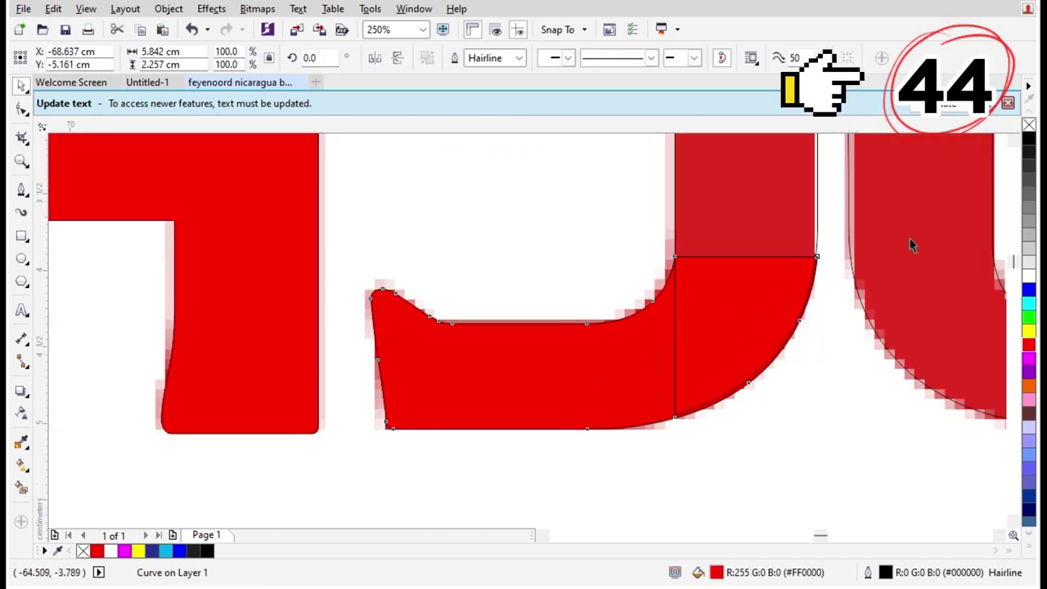
scroll(910, 237, "up", 2)
scroll(537, 312, "up", 1)
left_click_drag(480, 335, 457, 339)
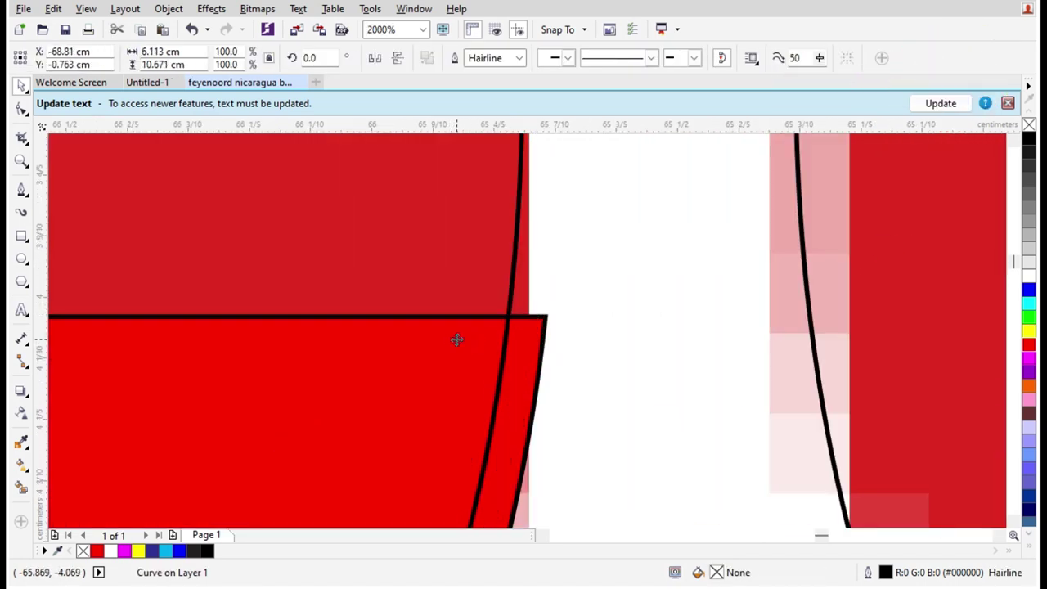
key("ctrl+z")
Shift the base piece slightly left so its outer curve lines up with the right edge of digit 5.
left_click(598, 354)
scroll(551, 339, "up", 2)
left_click_drag(503, 296, 447, 290)
scroll(632, 286, "down", 12)
Weld the base piece to the upper outline of digit 5 and fill the combined shape with red.
left_click(595, 236, "shift")
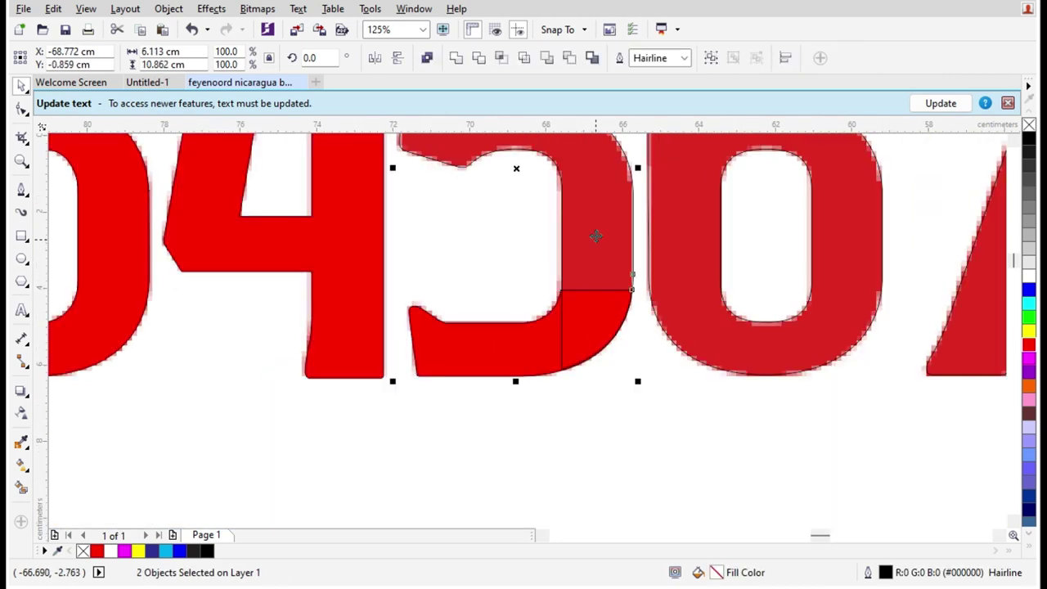
left_click(458, 60)
scroll(575, 381, "up", 5)
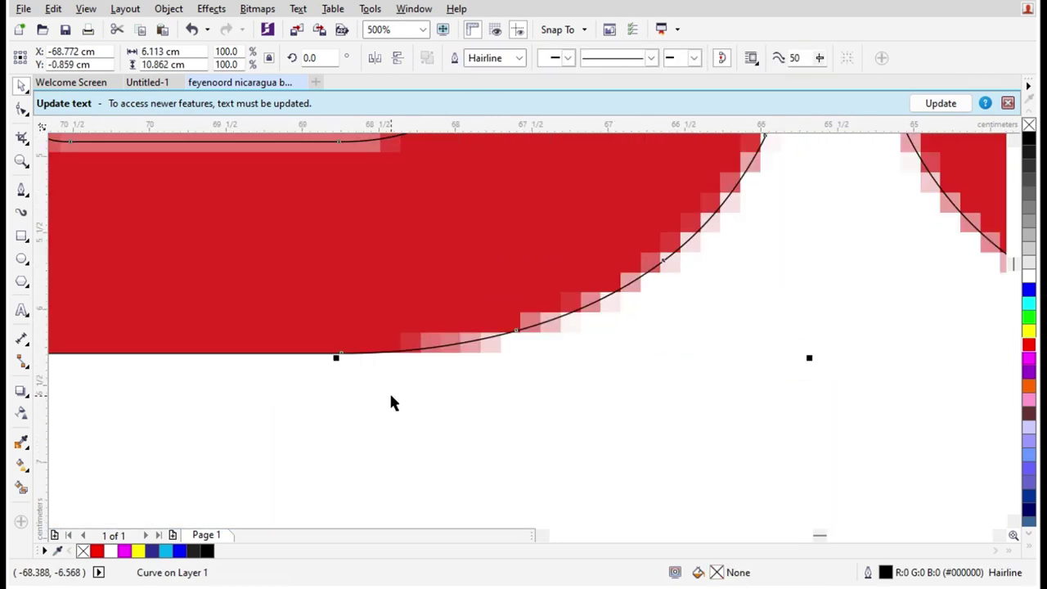
scroll(425, 394, "down", 7)
left_click(1029, 346)
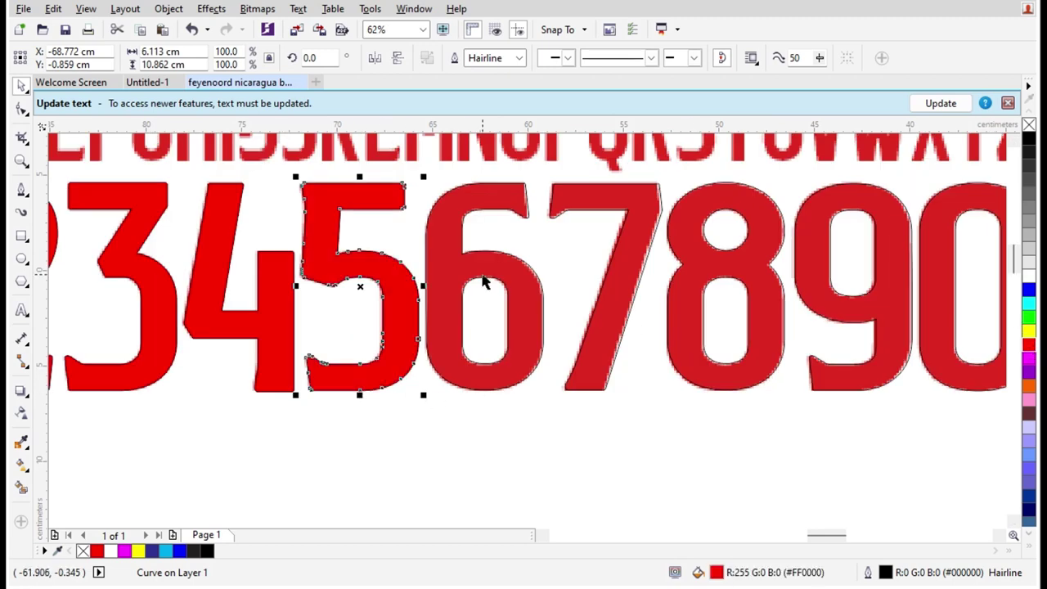
Fill the traced outlines of digits 6 and 7 with red.
scroll(462, 264, "up", 1)
left_click(450, 262)
left_click(1028, 344)
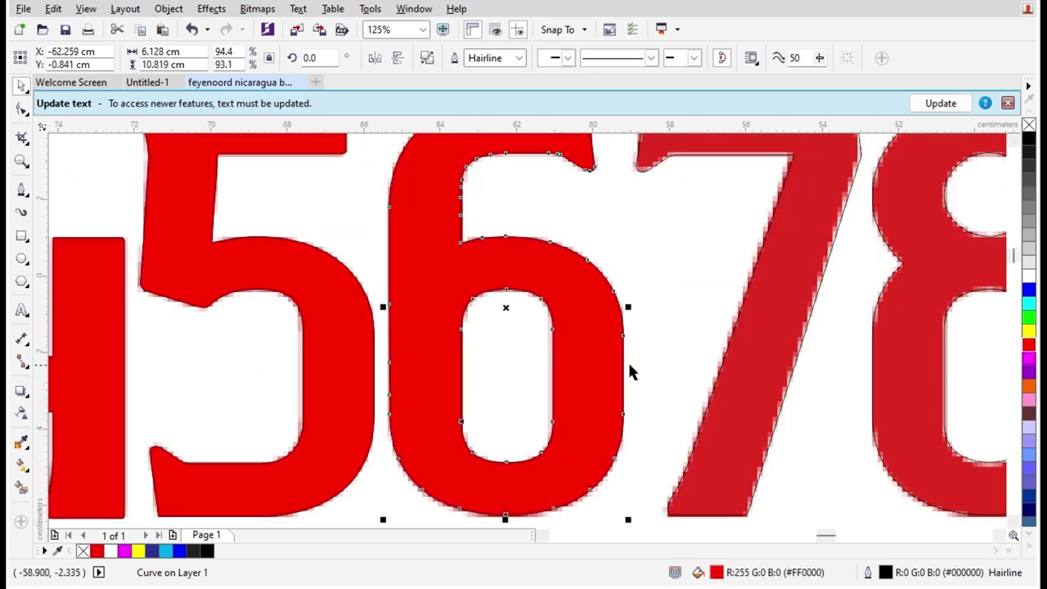
scroll(627, 359, "down", 4)
left_click(630, 458)
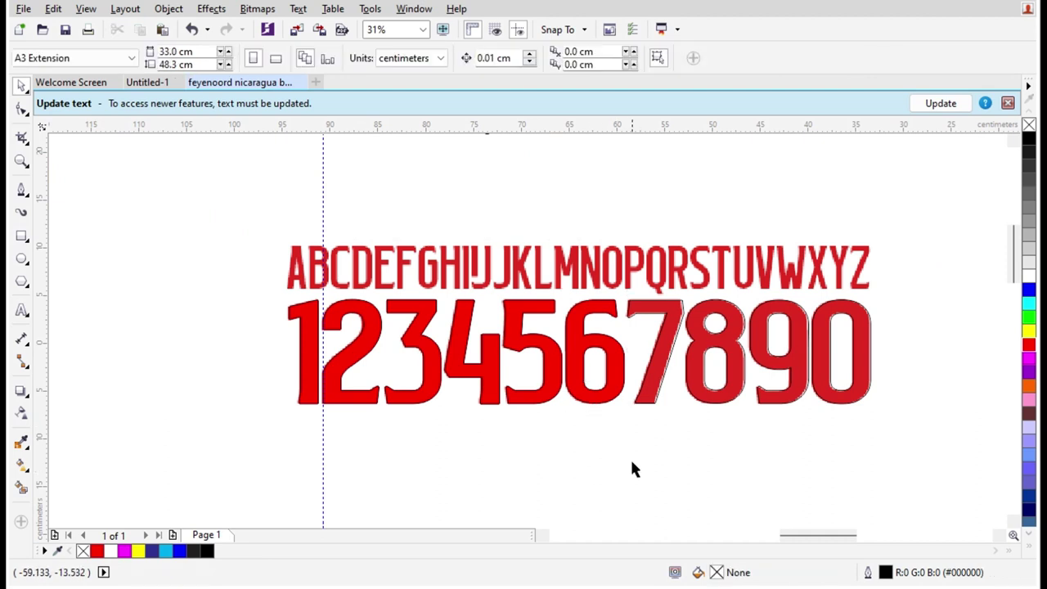
scroll(655, 417, "up", 2)
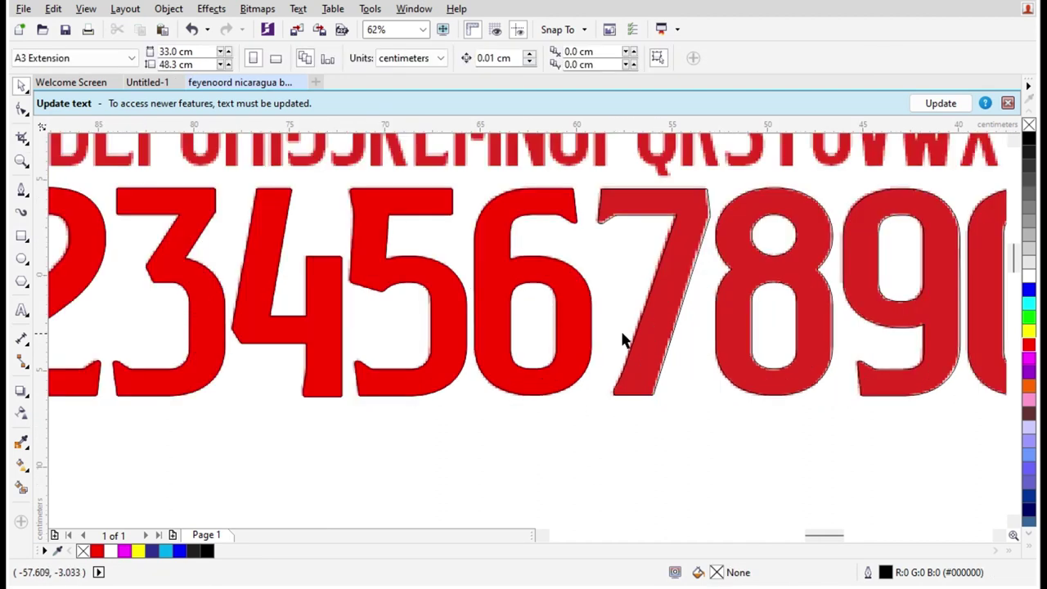
left_click(671, 333)
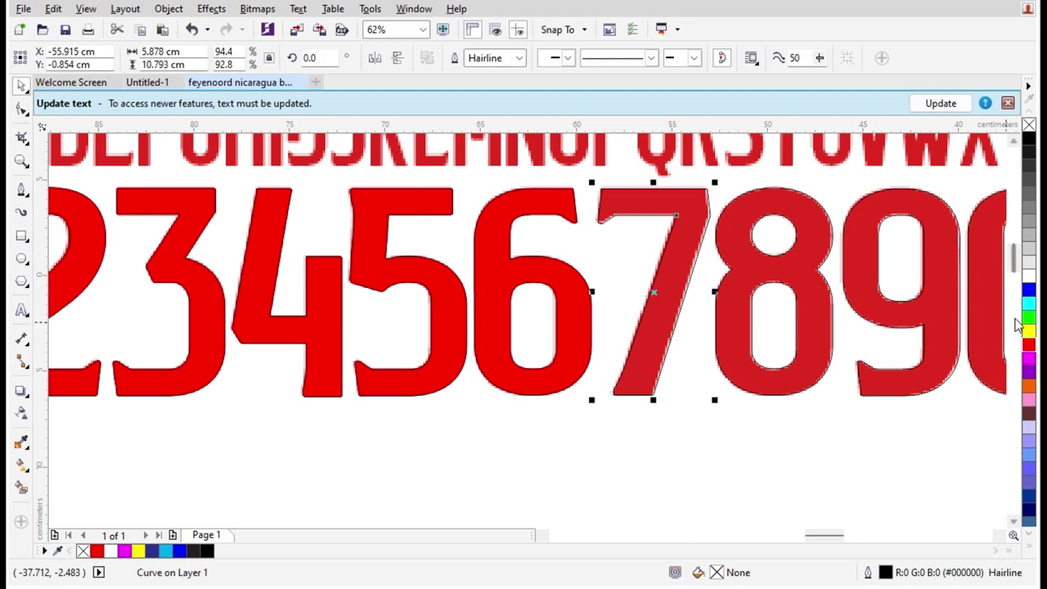
left_click(1028, 345)
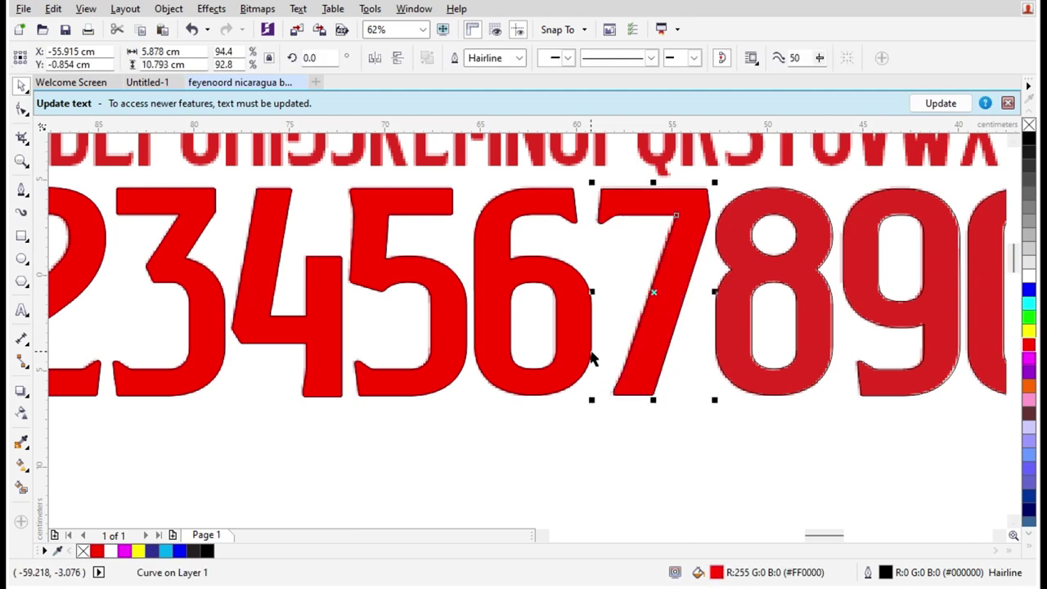
Fill the traced outlines of digits 8, 9 and 0 with red, and clear the selection.
left_click(793, 282)
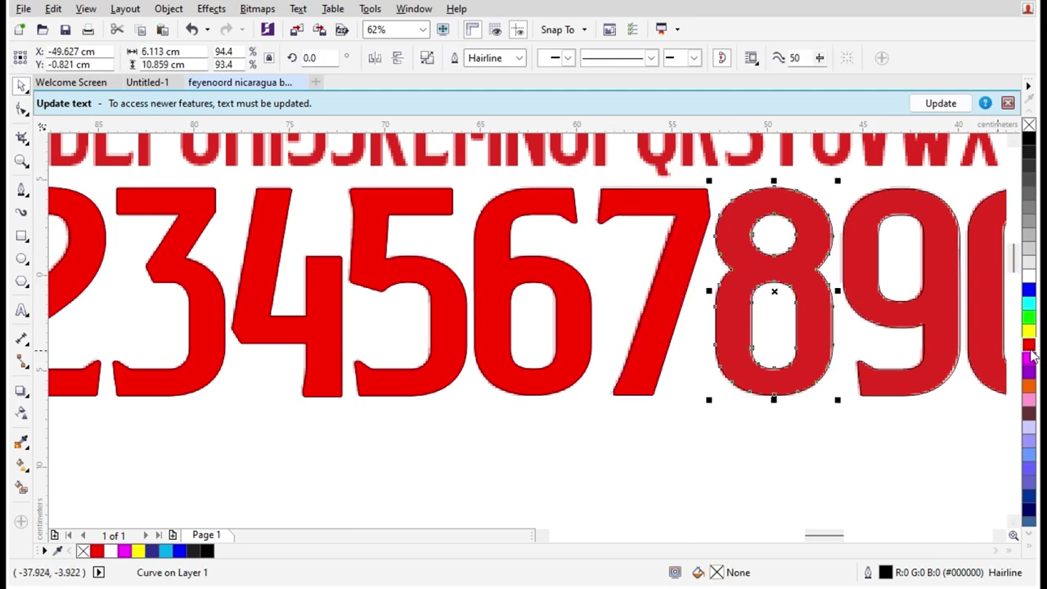
left_click(1029, 348)
scroll(475, 286, "down", 1)
scroll(732, 277, "up", 1)
left_click(698, 244)
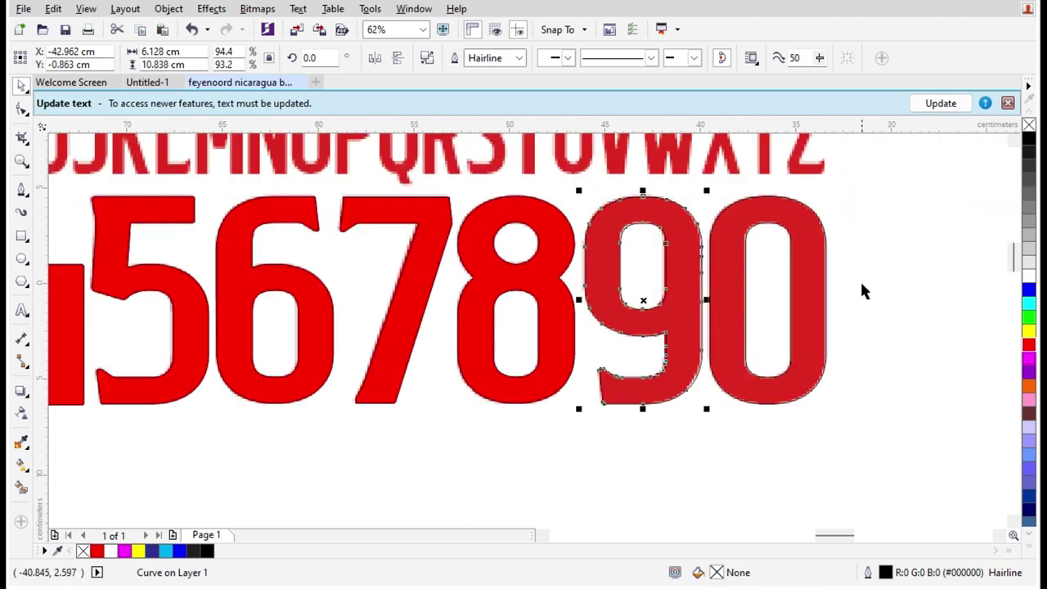
left_click(1029, 347)
left_click(784, 206)
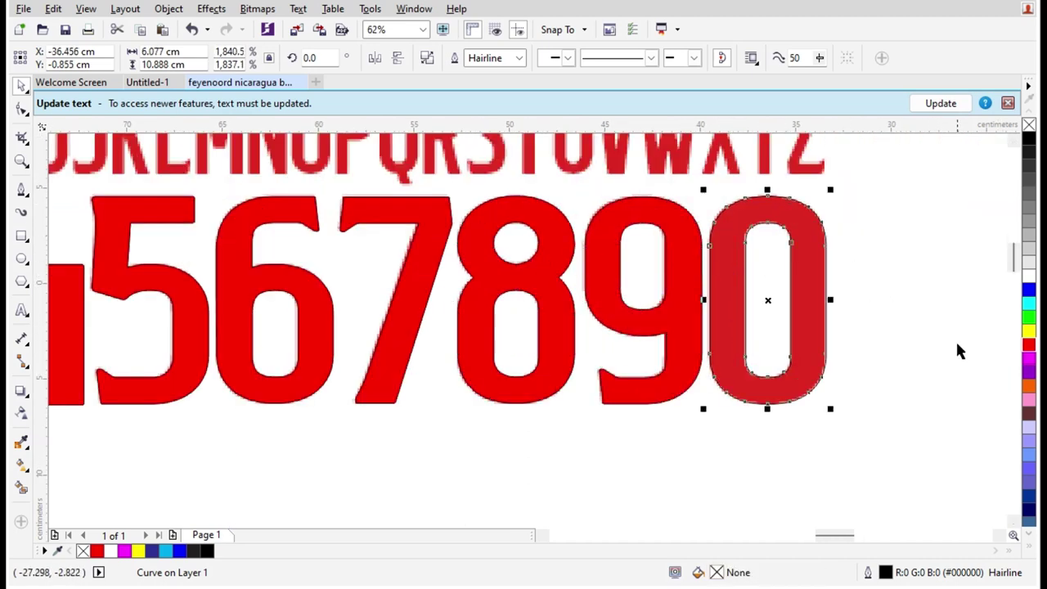
left_click(1028, 347)
left_click(930, 297)
scroll(768, 208, "down", 2)
scroll(484, 177, "up", 5)
scroll(480, 192, "down", 2)
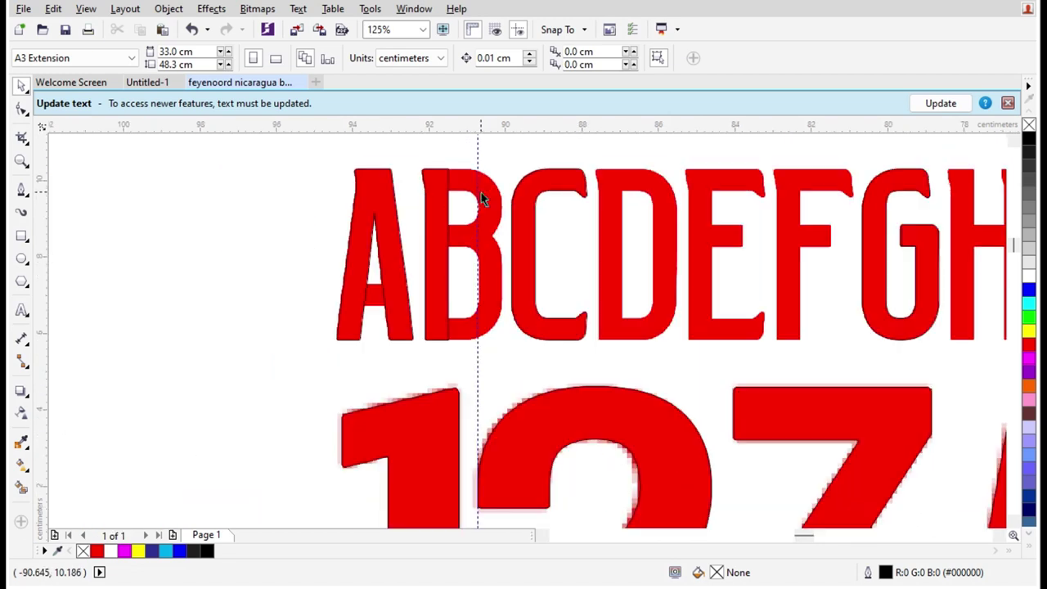
scroll(481, 193, "up", 1)
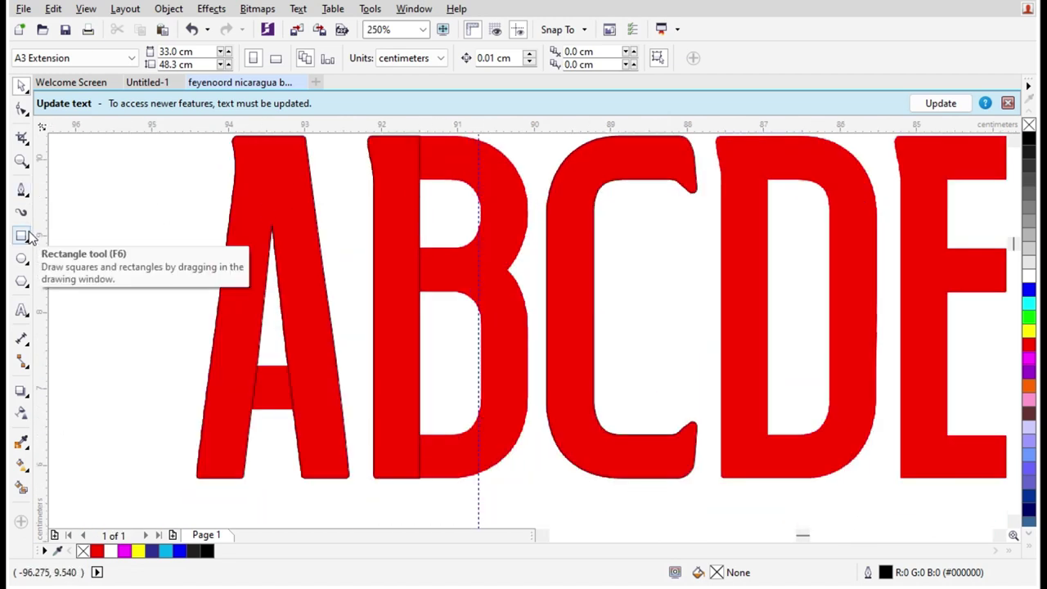
Draw a rectangle as the crossbar of letter A and weld it to the A outline.
left_click(27, 236)
scroll(263, 394, "up", 2)
left_click_drag(386, 287, 159, 463)
key("space")
left_click(462, 163, "shift")
left_click(456, 58)
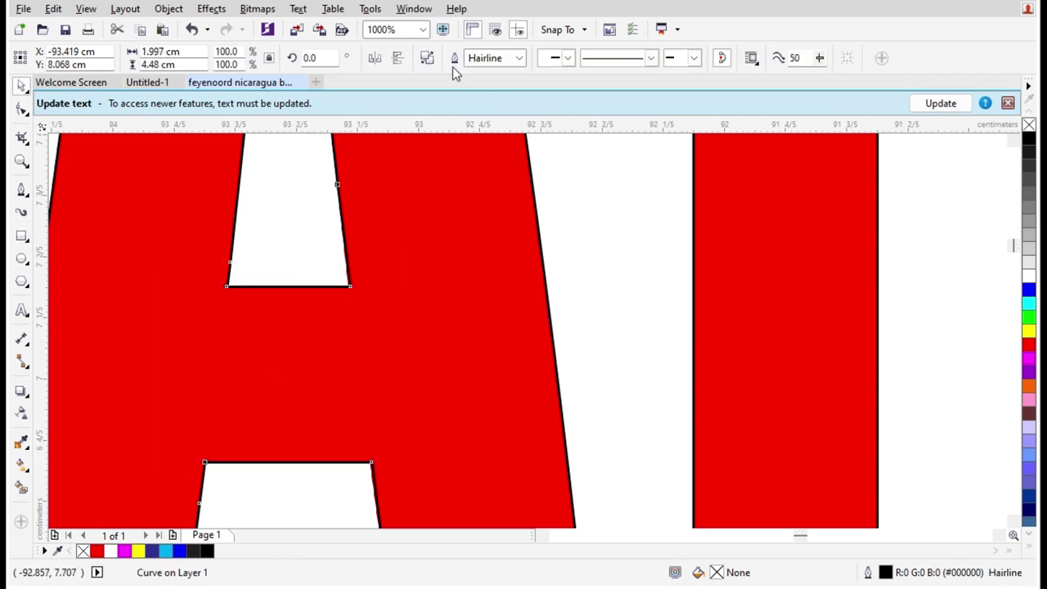
Fill the combined letter A shape with yellow.
scroll(397, 283, "down", 2)
left_click(1030, 332)
scroll(492, 333, "down", 1)
scroll(521, 235, "up", 1)
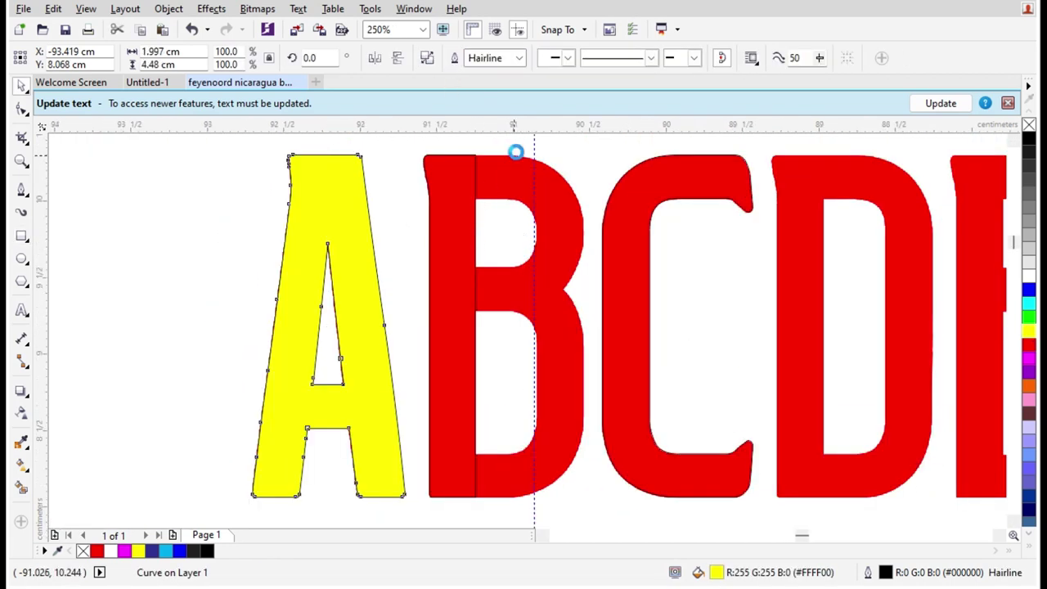
Draw a rectangle about 1.66 by 1.74 cm over the upper bowl of letter B.
scroll(515, 155, "up", 1)
key("F6")
left_click_drag(398, 154, 652, 420)
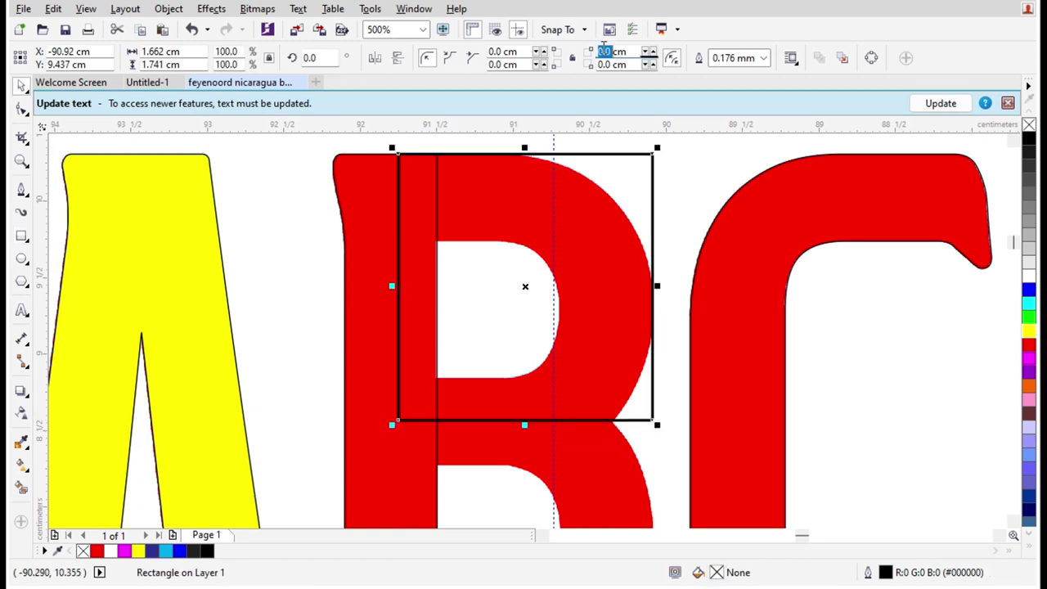
Set both right corner radii of the rectangle to 1 cm and stretch its lower edge down to a height of about 2.07 cm.
type("2")
key("Return")
double_click(604, 49)
type("1")
key("Return")
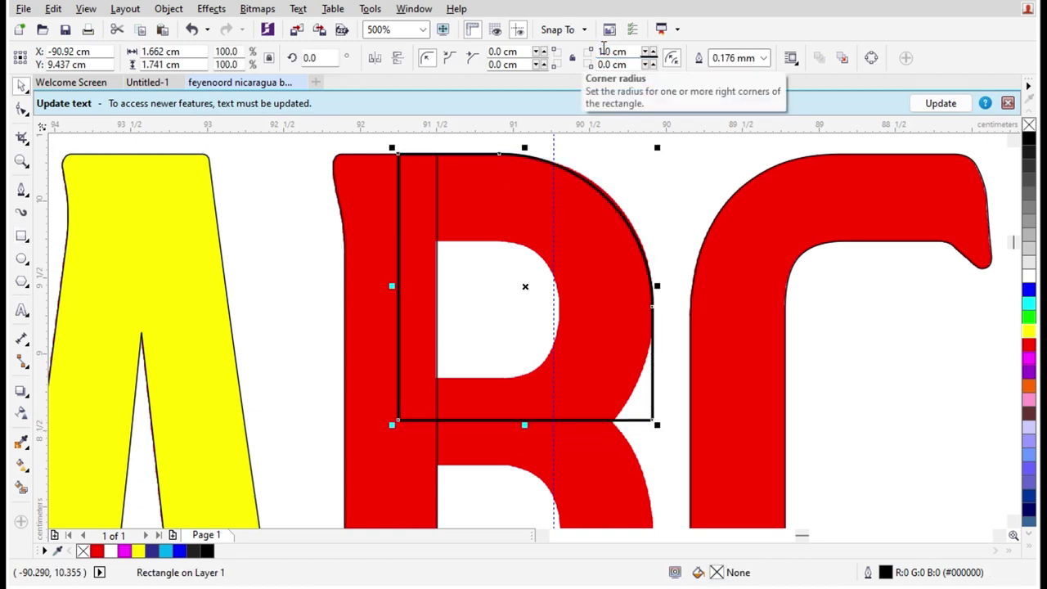
double_click(609, 65)
type("1")
key("Return")
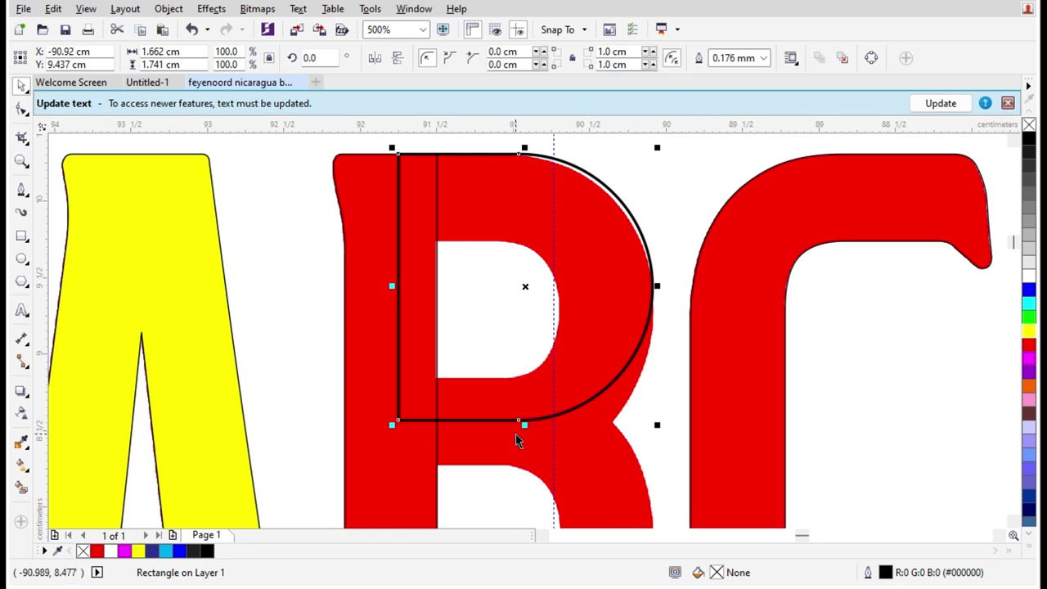
left_click_drag(523, 423, 531, 477)
Try upper right corner radii of 0.5 cm and 0.9 cm on the upper bowl rectangle.
double_click(606, 52)
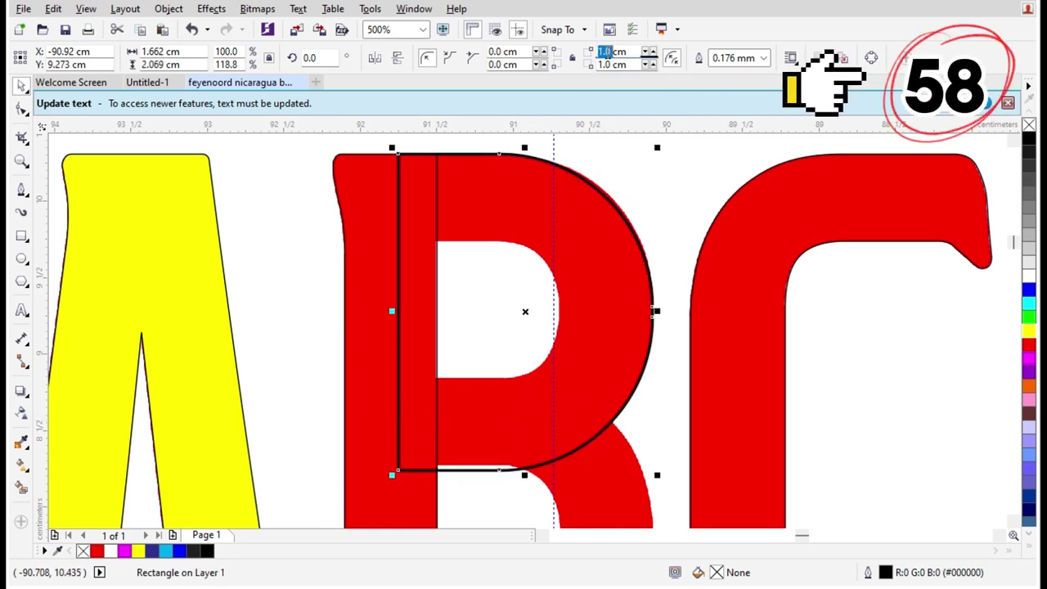
type("0.5")
key("Return")
double_click(607, 51)
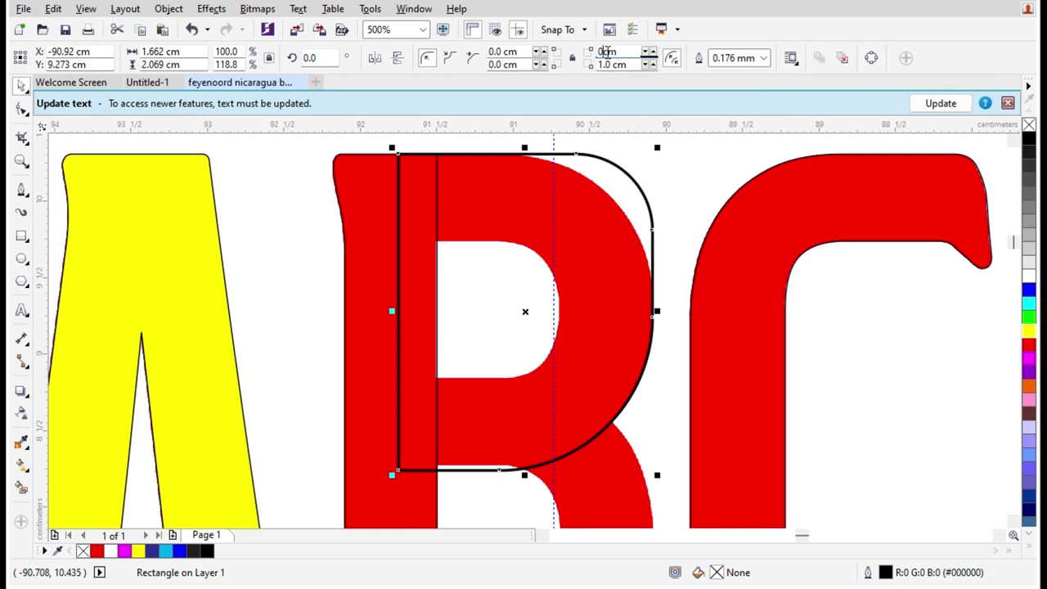
type("0.9")
key("Return")
double_click(607, 51)
type("0.")
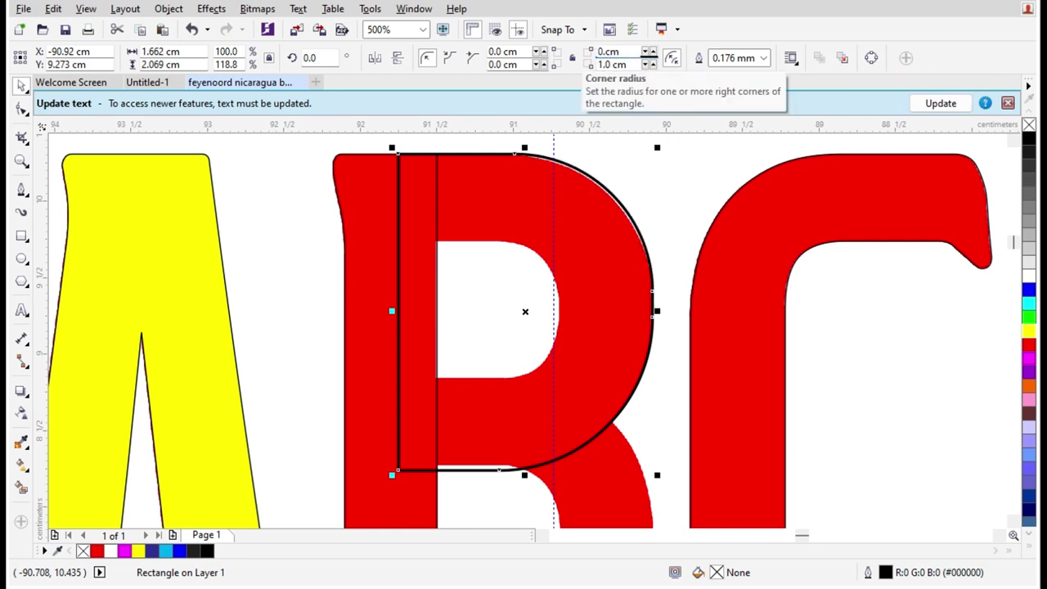
Shorten the upper bowl rectangle to about 2.04 cm high and set its upper right corner radius to 1 cm.
scroll(608, 171, "up", 2)
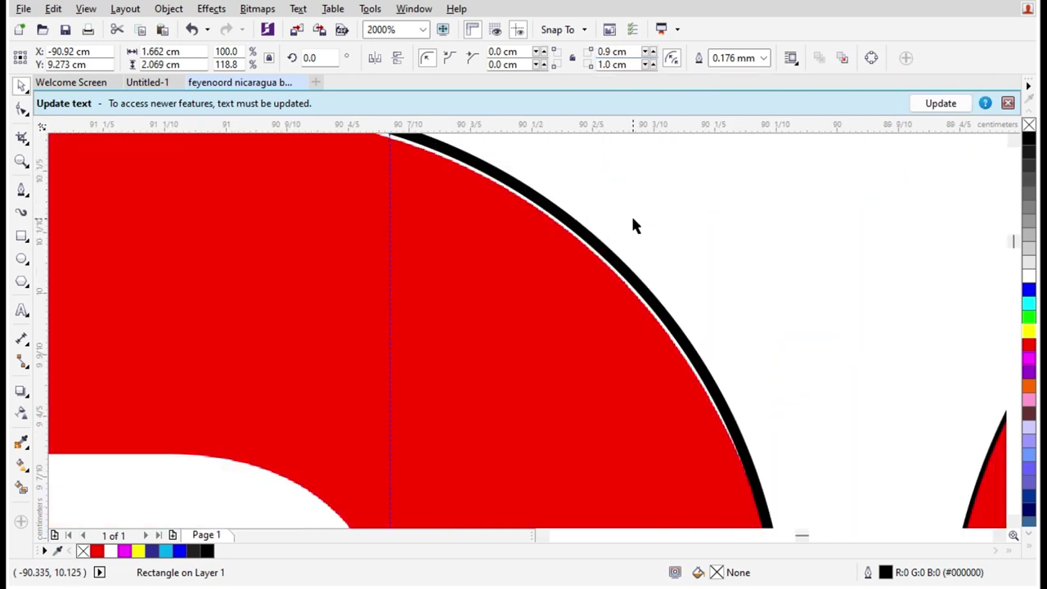
scroll(602, 220, "down", 2)
scroll(510, 512, "up", 2)
left_click_drag(549, 497, 553, 476)
scroll(553, 417, "down", 4)
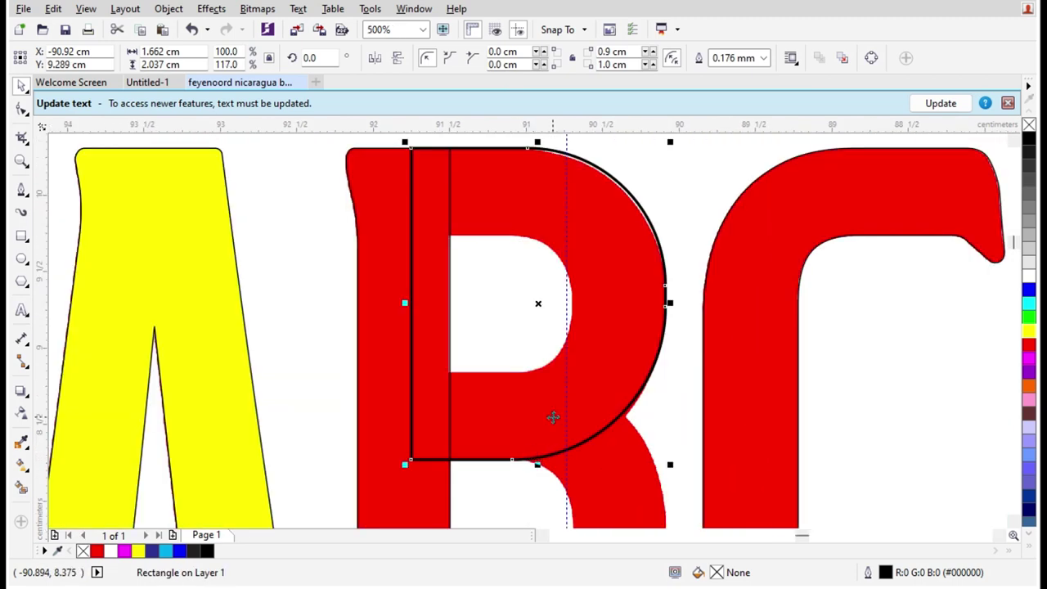
double_click(605, 52)
type("1")
key("Return")
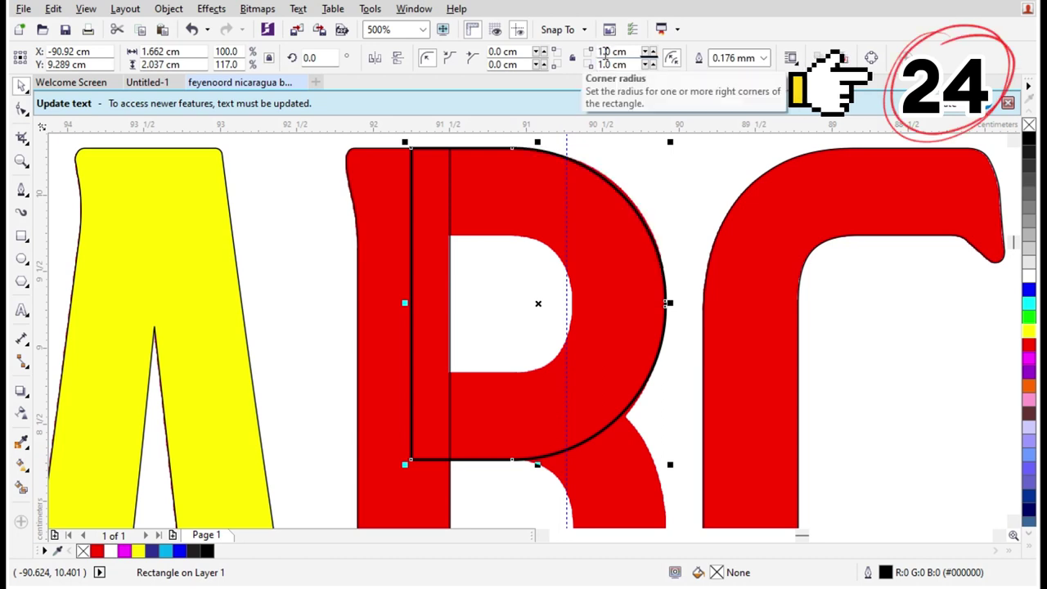
Make a smaller copy of the rounded rectangle, about 1.19 by 0.88 cm, fitted to the upper opening of letter B.
scroll(545, 251, "down", 2)
scroll(544, 262, "up", 2)
scroll(542, 226, "down", 2)
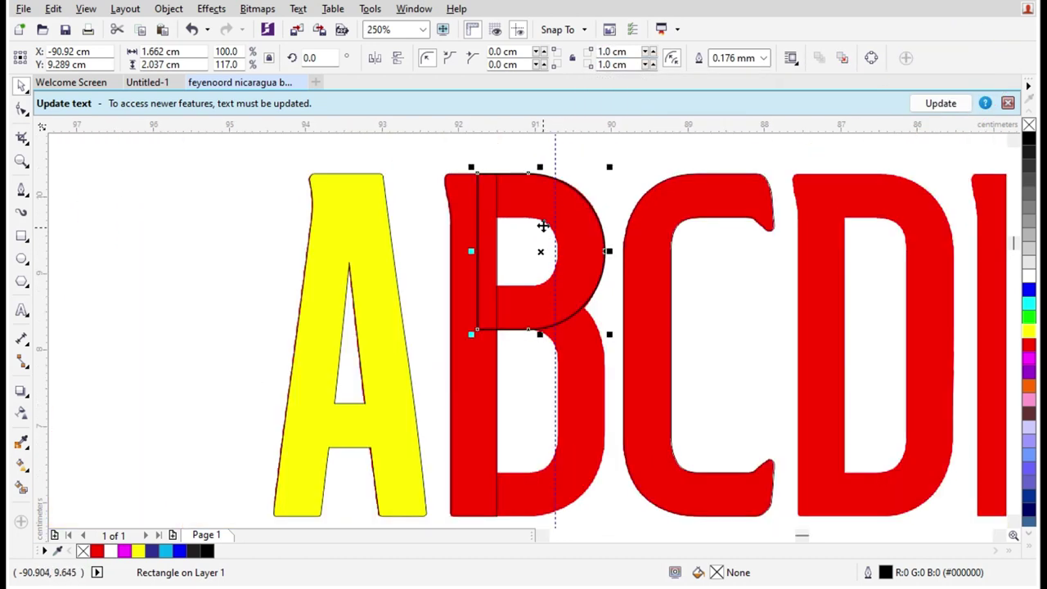
scroll(542, 225, "up", 2)
left_click_drag(538, 179, 562, 270)
right_click(562, 270)
left_click_drag(616, 327, 530, 327)
scroll(405, 344, "up", 1)
left_click_drag(230, 333, 375, 334)
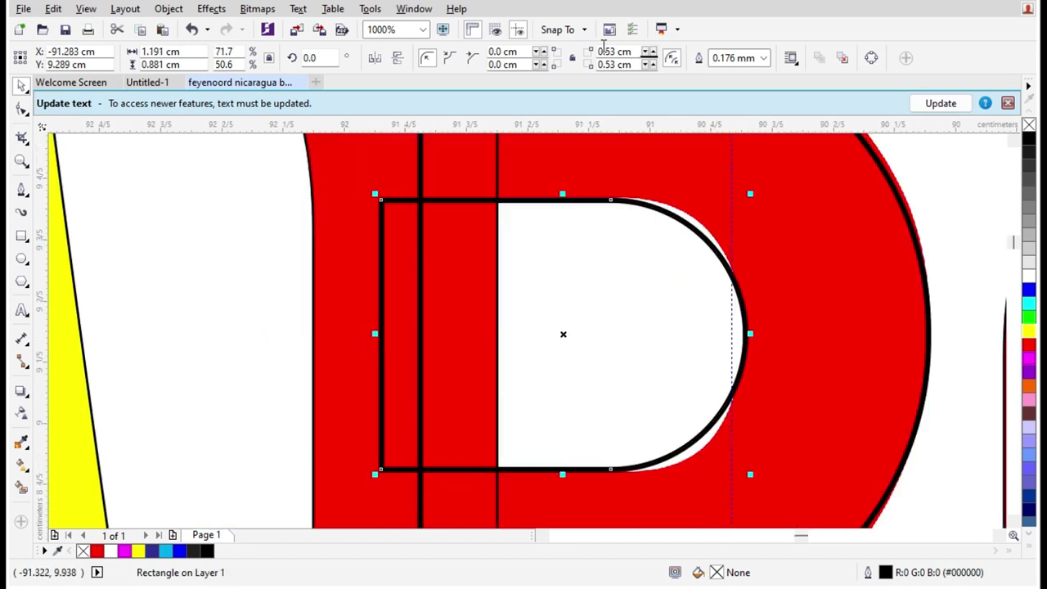
Set both right corner radii of the upper inner rectangle to 0.4 cm.
type("0.4")
key("Return")
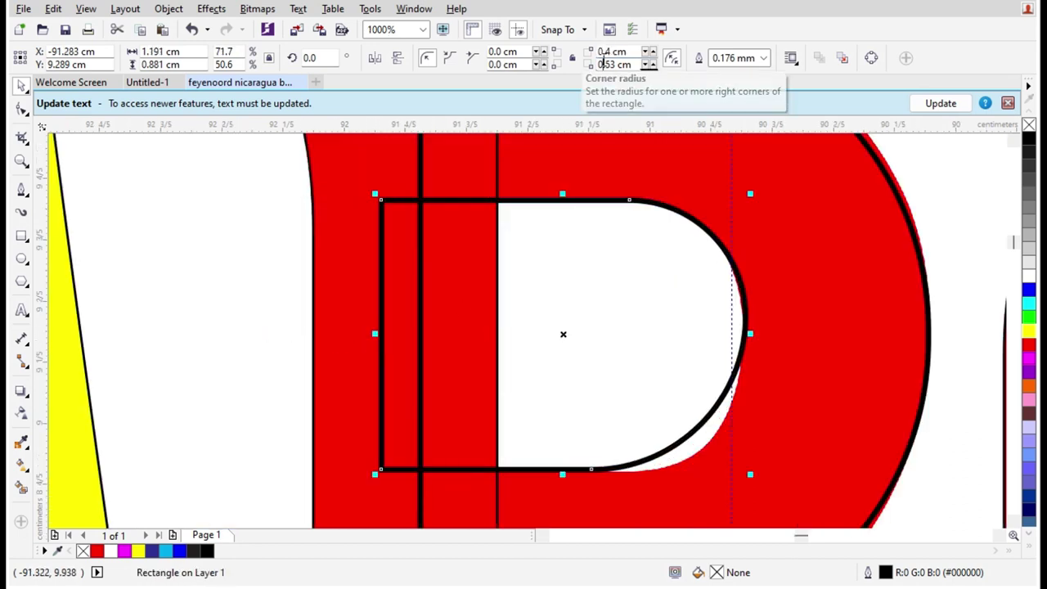
double_click(605, 65)
type("0.4")
key("Return")
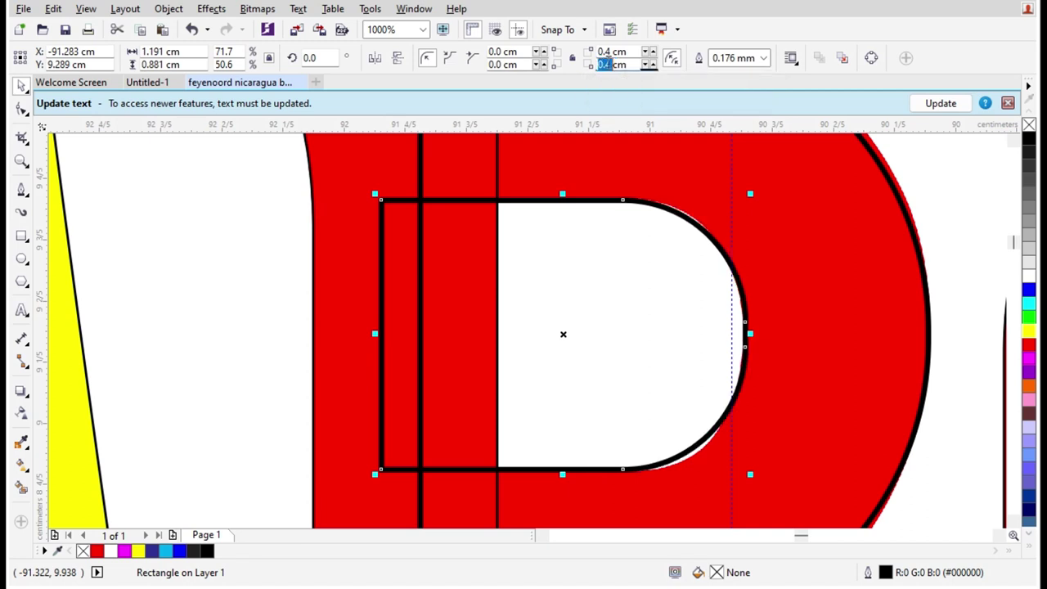
Try 0.3 cm radii on the right corners of the upper inner rectangle and undo both changes.
type("0.3")
key("Return")
double_click(607, 63)
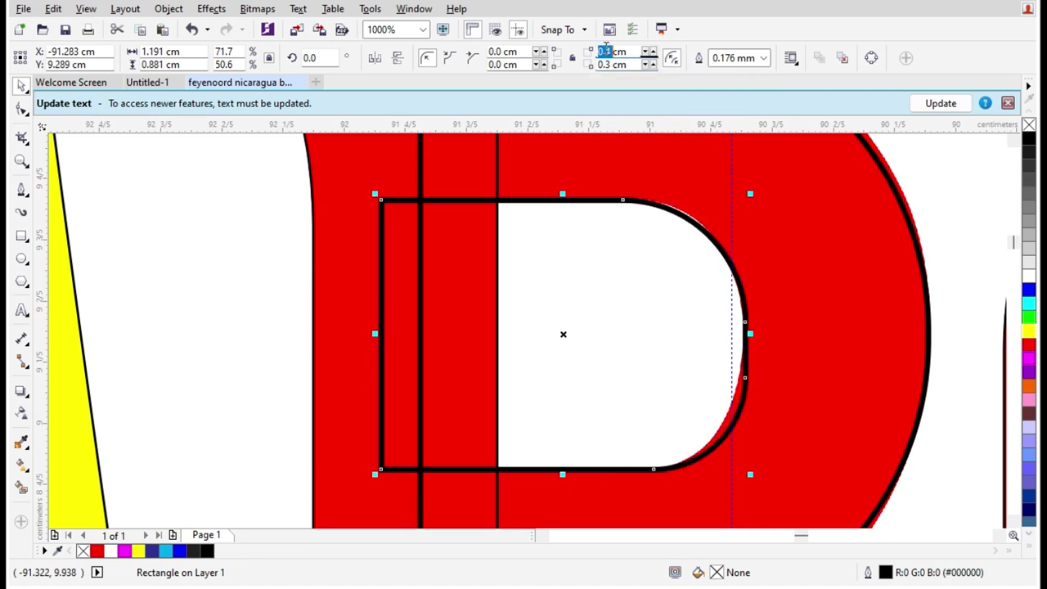
type("0.3")
key("Return")
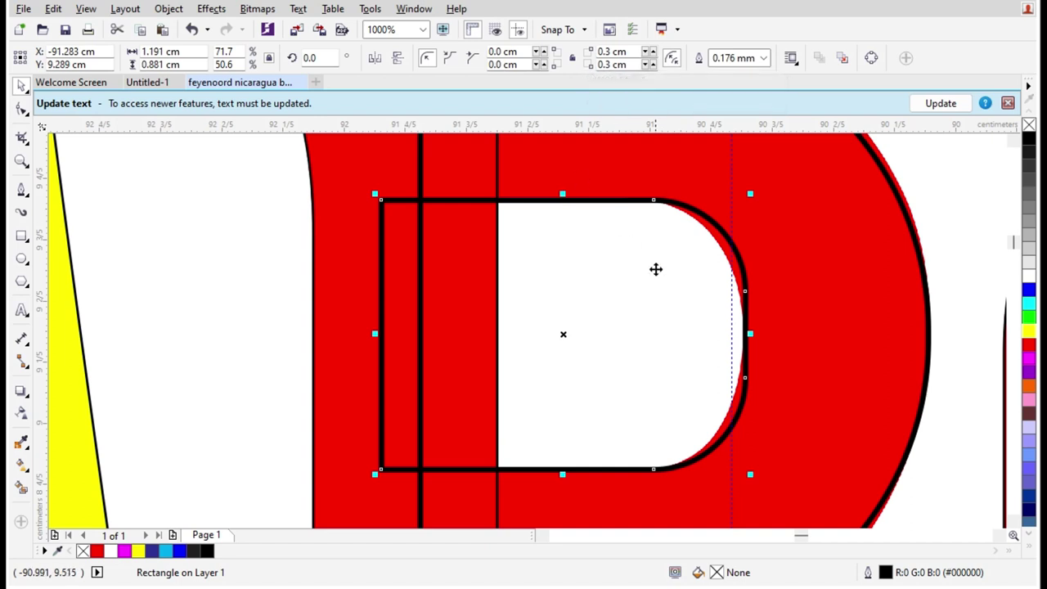
key("ctrl+z")
key("ctrl+z")
Trim the outer bowl shape of B with the inner rectangle and delete the leftover inner rectangle.
scroll(594, 308, "down", 1)
left_click(619, 225, "shift")
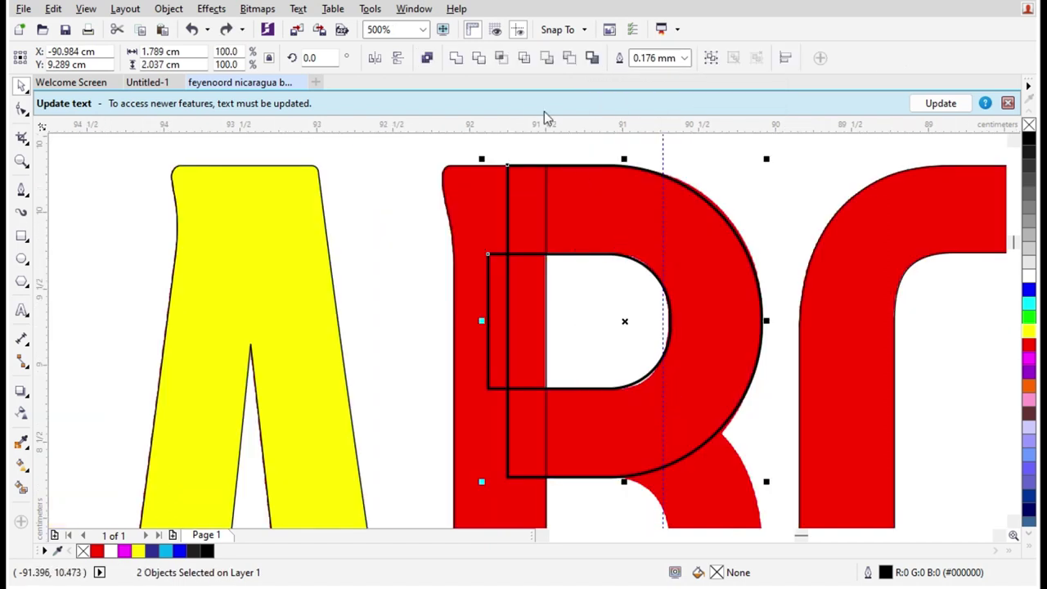
left_click(478, 59)
key("Escape")
scroll(605, 213, "down", 1)
left_click(608, 267)
key("Delete")
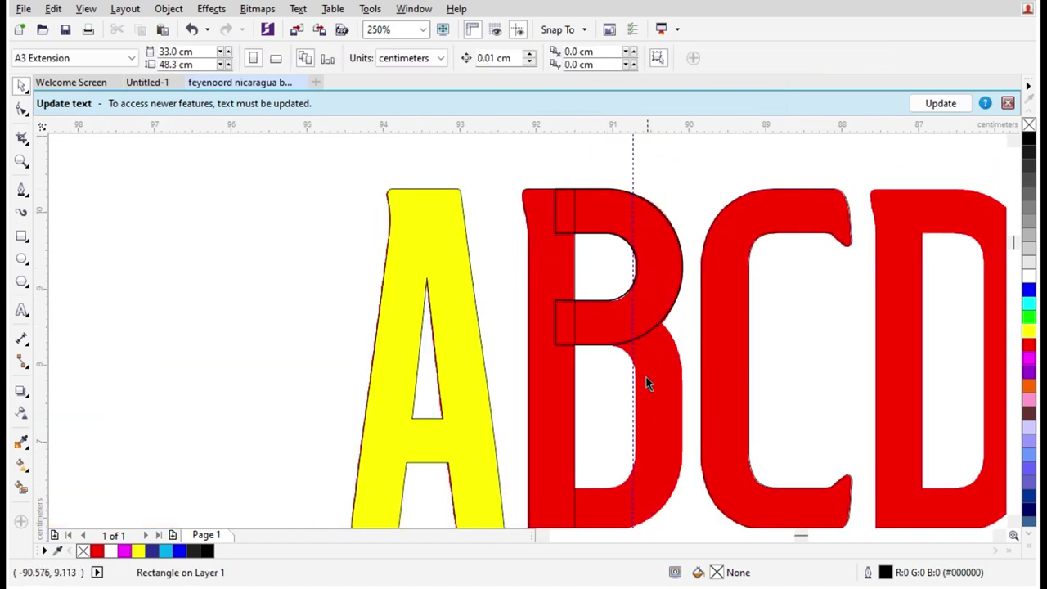
Draw a rectangle about 1.57 by 1.56 cm over the base of letter B's lower bowl.
scroll(646, 414, "up", 1)
scroll(546, 285, "down", 1)
scroll(531, 465, "up", 1)
key("F6")
left_click_drag(494, 472, 733, 234)
scroll(670, 313, "down", 1)
key("space")
left_click(705, 175)
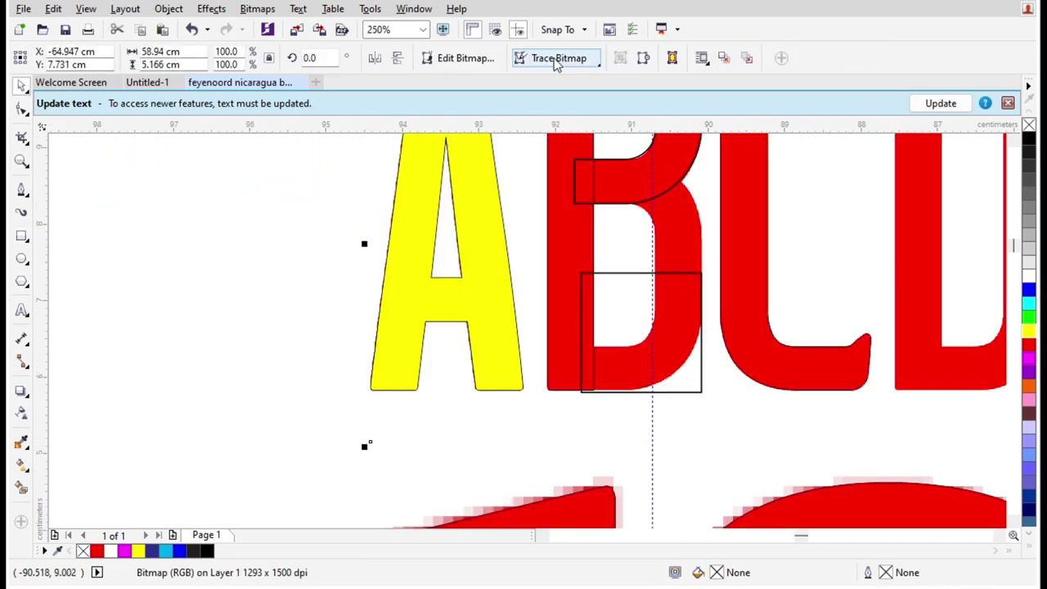
Stretch the top edge of the lower bowl rectangle upward to a height of about 2.76 cm.
left_click(614, 292)
scroll(605, 303, "up", 2)
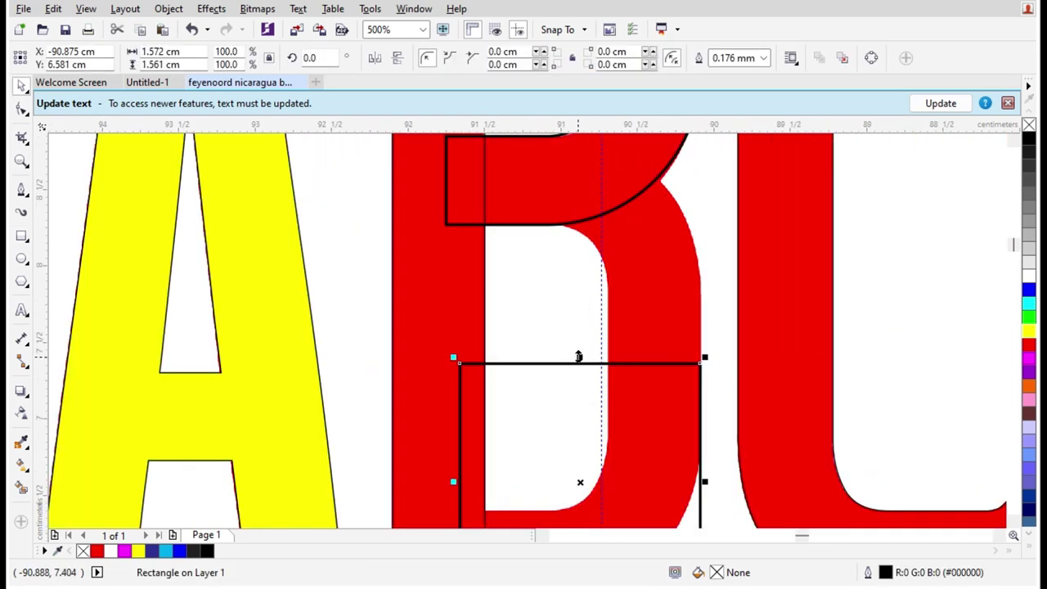
left_click_drag(578, 357, 606, 172)
scroll(630, 241, "down", 2)
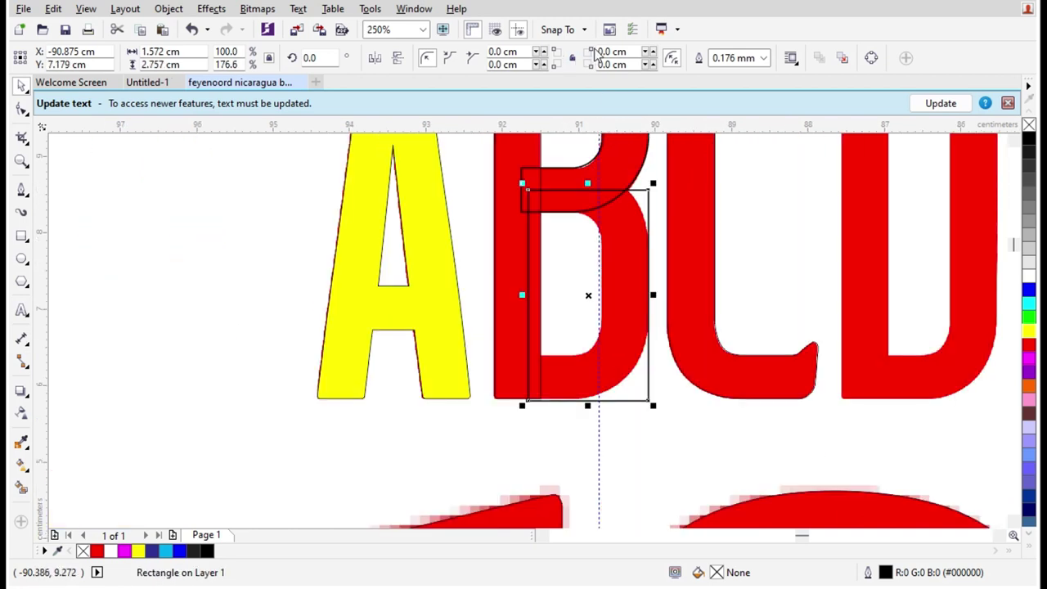
Raise the lower bowl rectangle's top edge to a height of about 3.09 cm and set its upper right corner radius to 1 cm.
type("0.")
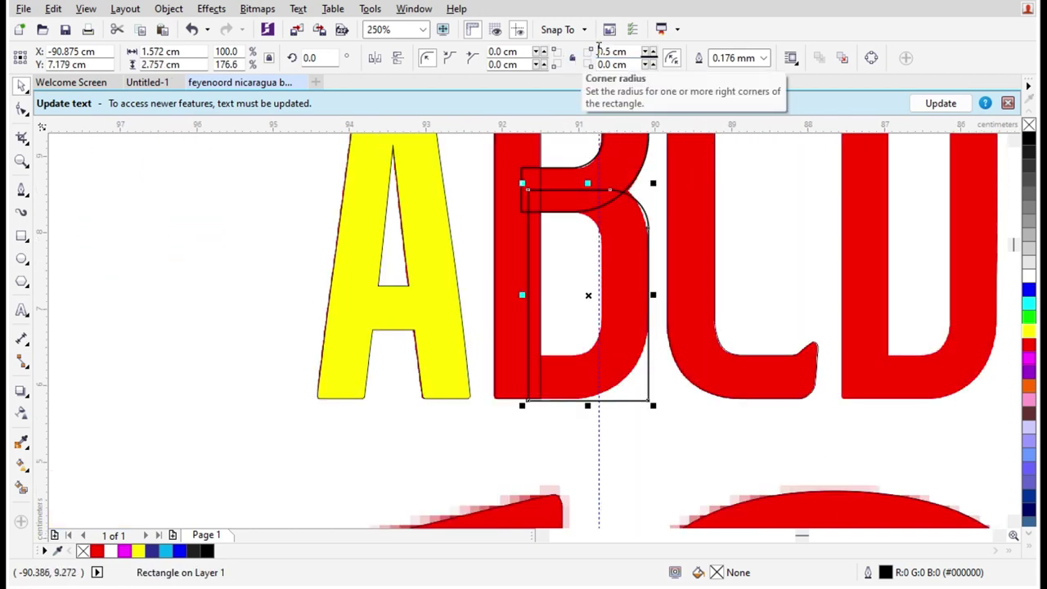
double_click(600, 51)
left_click(591, 185)
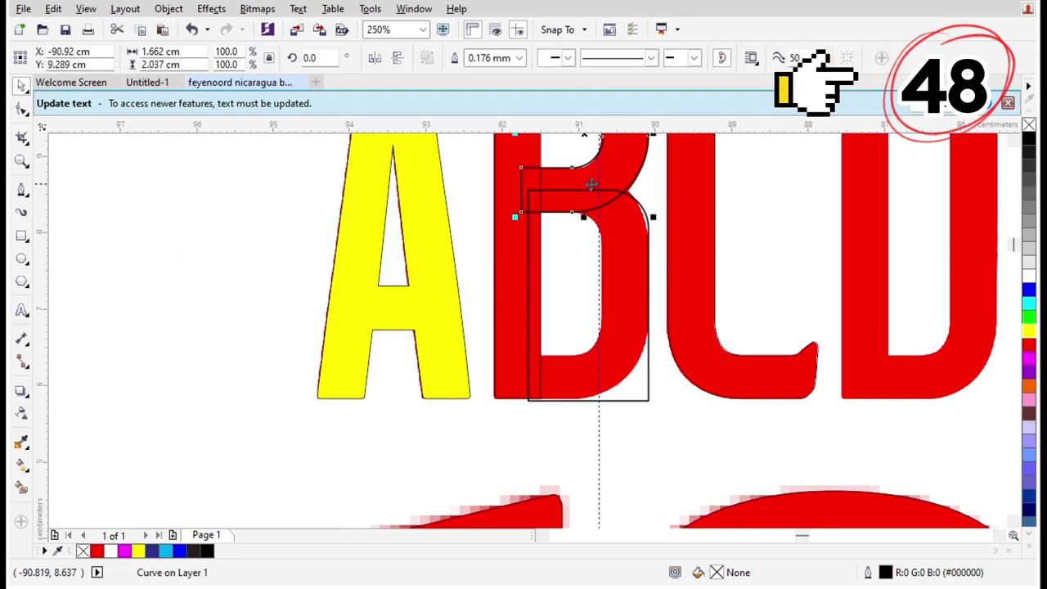
left_click(591, 187)
left_click_drag(588, 185, 588, 166)
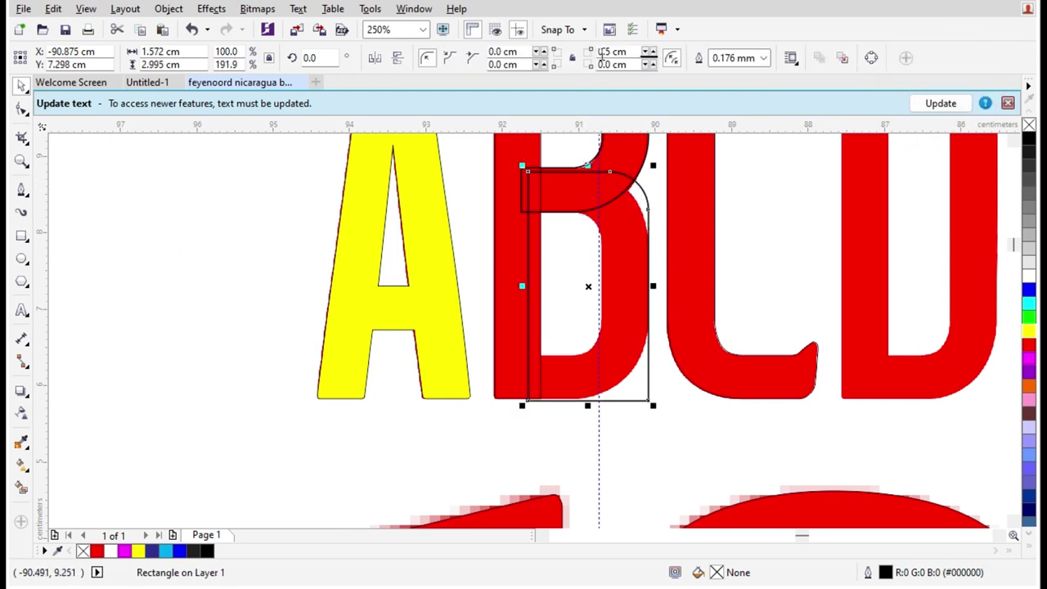
type("0")
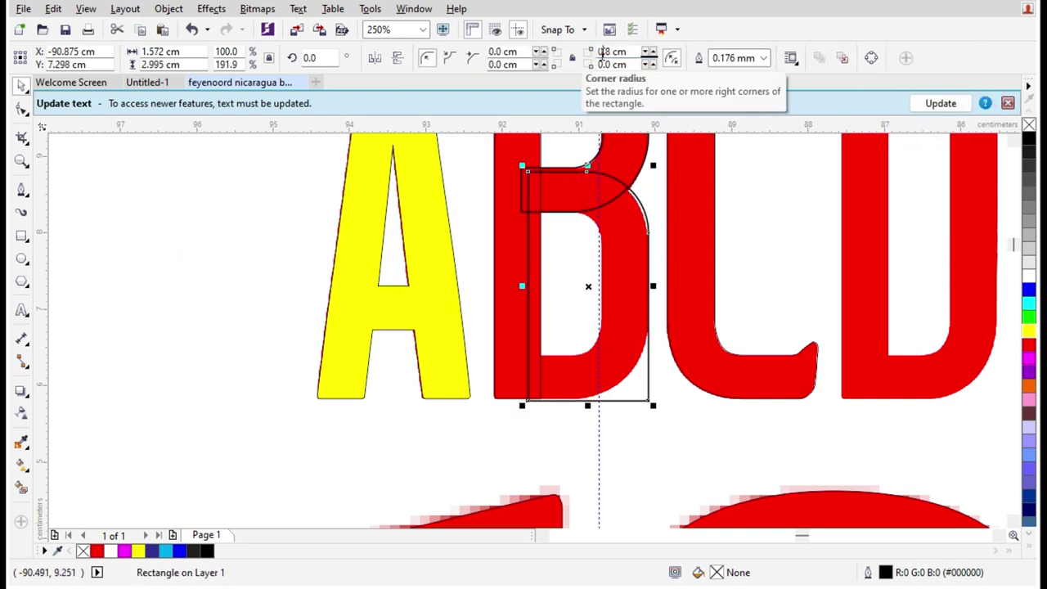
double_click(603, 51)
type("1")
key("Return")
scroll(583, 157, "up", 2)
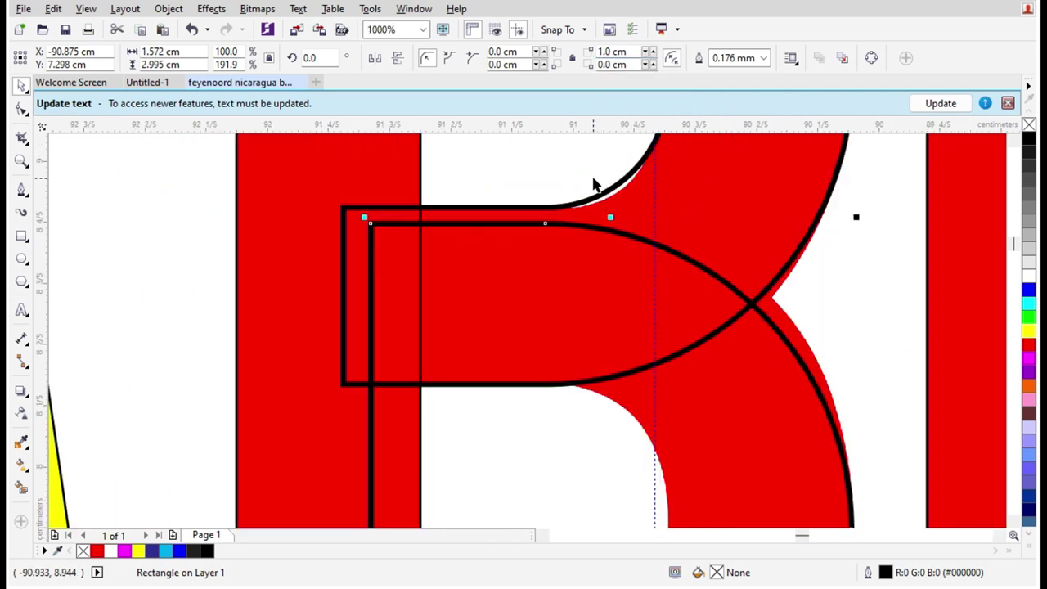
left_click_drag(610, 217, 611, 190)
scroll(611, 189, "down", 2)
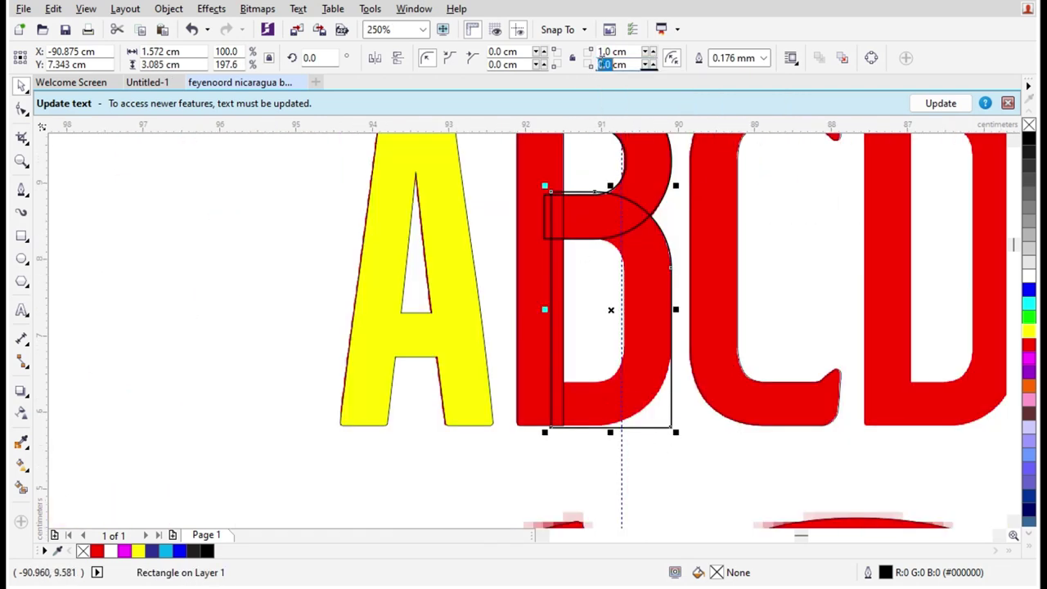
Set the rectangle's lower right corner radius to 1 cm and fit its lower edge to B's base, sizing it about 1.58 by 3.06 cm.
type("1")
key("Return")
scroll(608, 428, "up", 2)
left_click_drag(616, 433, 619, 423)
scroll(384, 432, "up", 3)
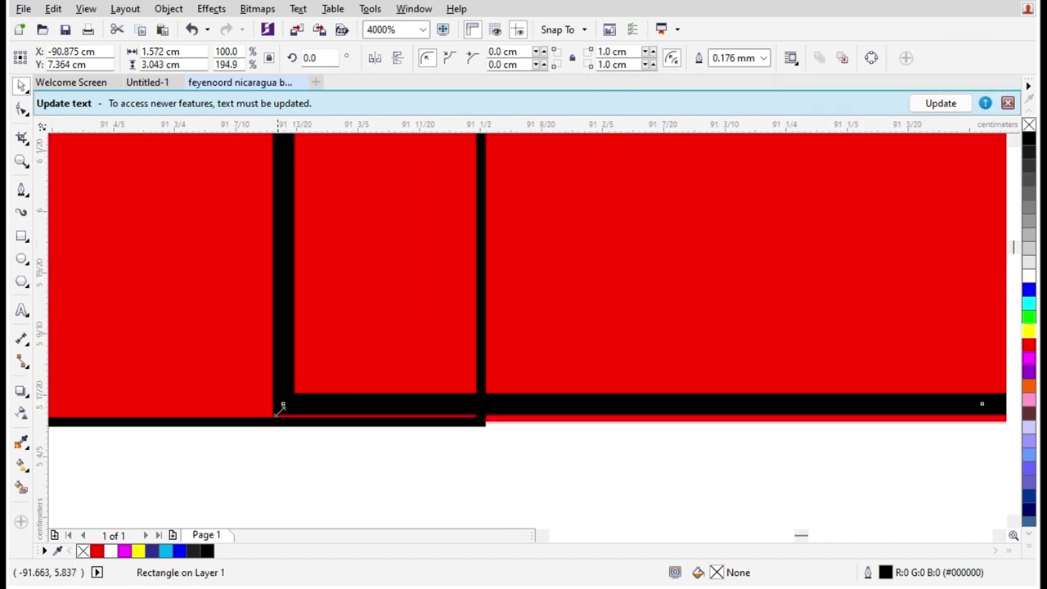
left_click_drag(279, 411, 265, 425)
scroll(385, 438, "down", 4)
scroll(438, 211, "up", 1)
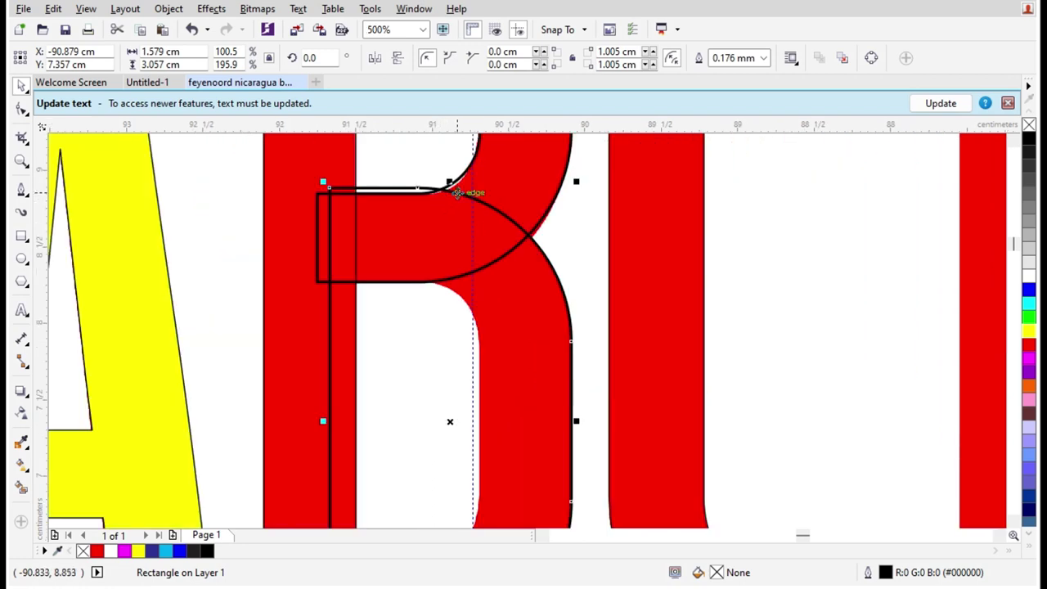
Make a smaller copy of the lower bowl rectangle, about 0.98 by 1.87 cm, fitted to the lower opening of letter B.
left_click_drag(451, 181, 451, 271)
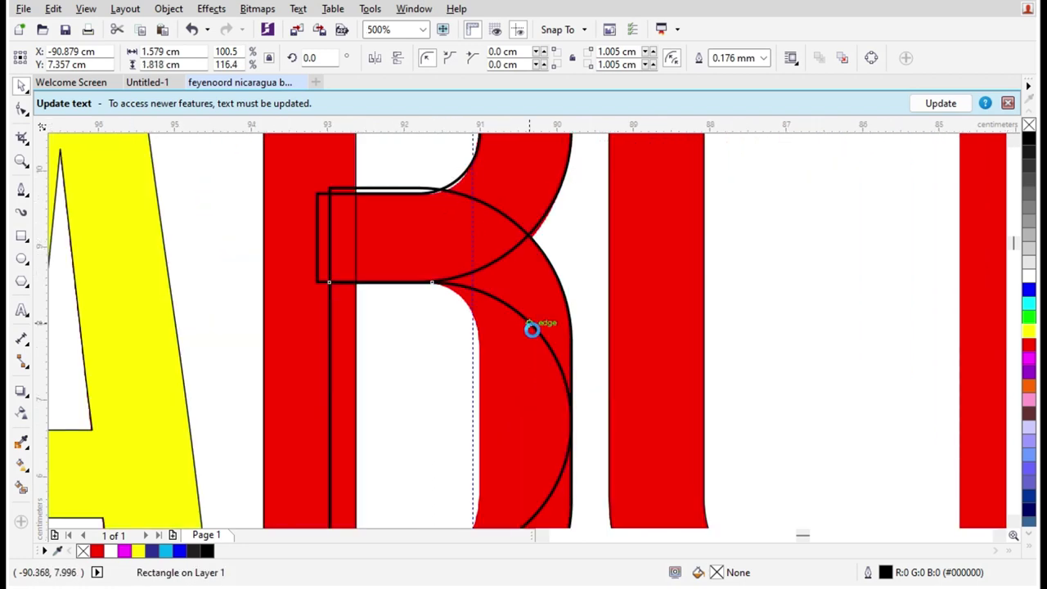
scroll(530, 329, "down", 1)
scroll(537, 386, "up", 1)
left_click_drag(569, 366, 436, 391)
scroll(467, 294, "down", 1)
scroll(434, 401, "up", 2)
scroll(438, 393, "down", 2)
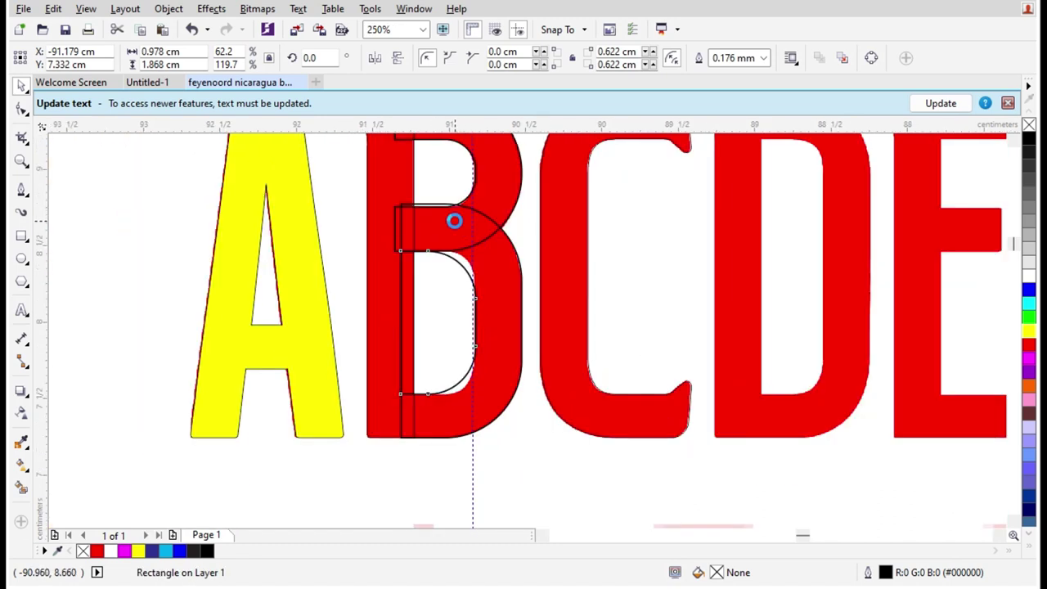
Set the right corner radii of the small rectangle in B's lower opening to 0.4 cm.
scroll(455, 218, "up", 1)
type("0.3")
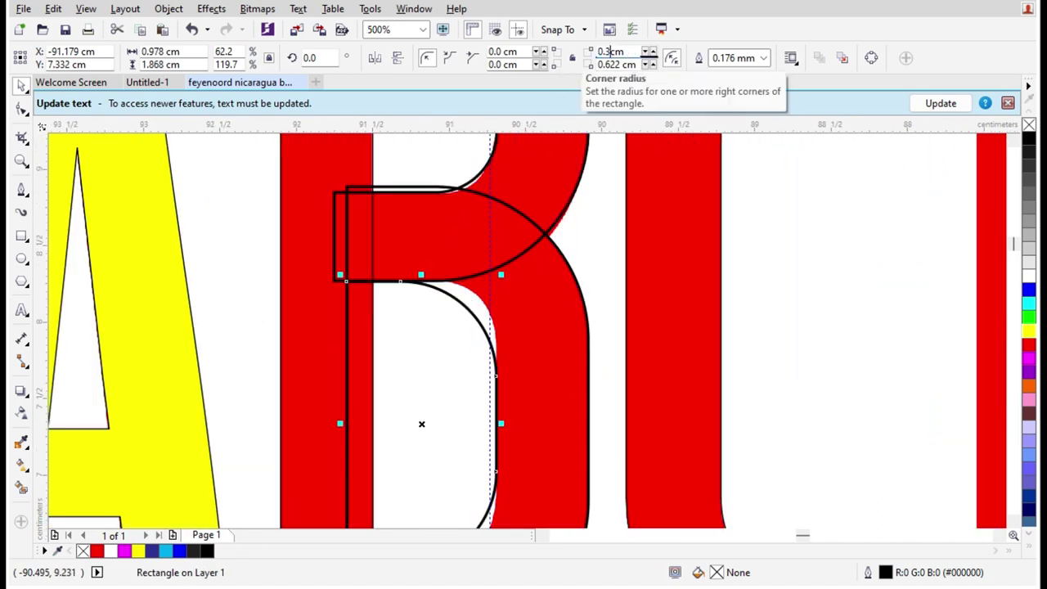
key("Return")
double_click(610, 53)
type("0.4")
key("Return")
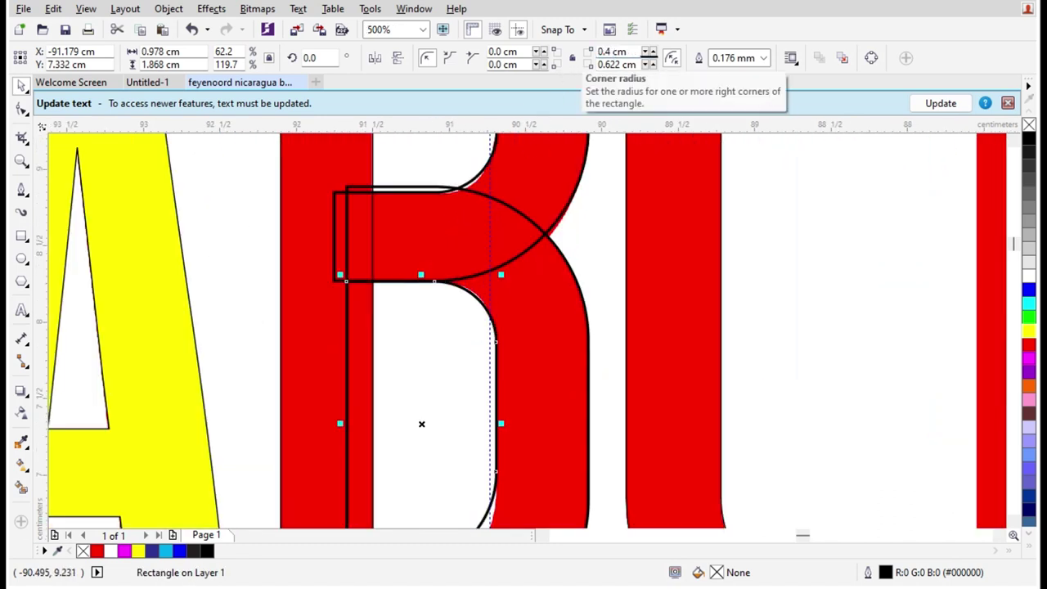
double_click(610, 65)
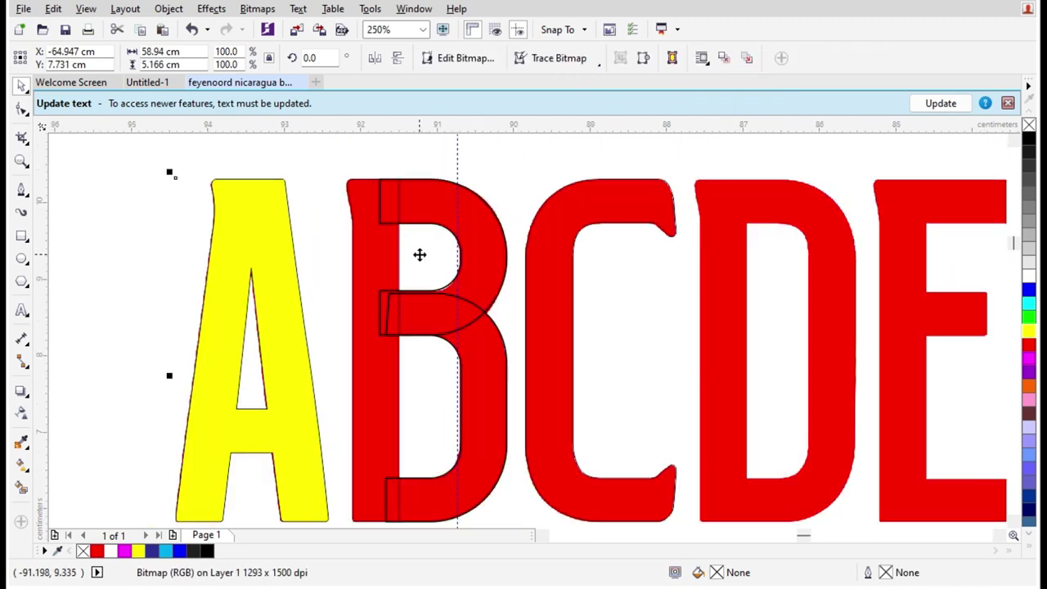
Place a copy of letter B's stem over the stem of letter D.
left_click_drag(401, 256, 746, 256)
right_click(746, 257)
scroll(644, 293, "down", 1)
scroll(764, 290, "up", 1)
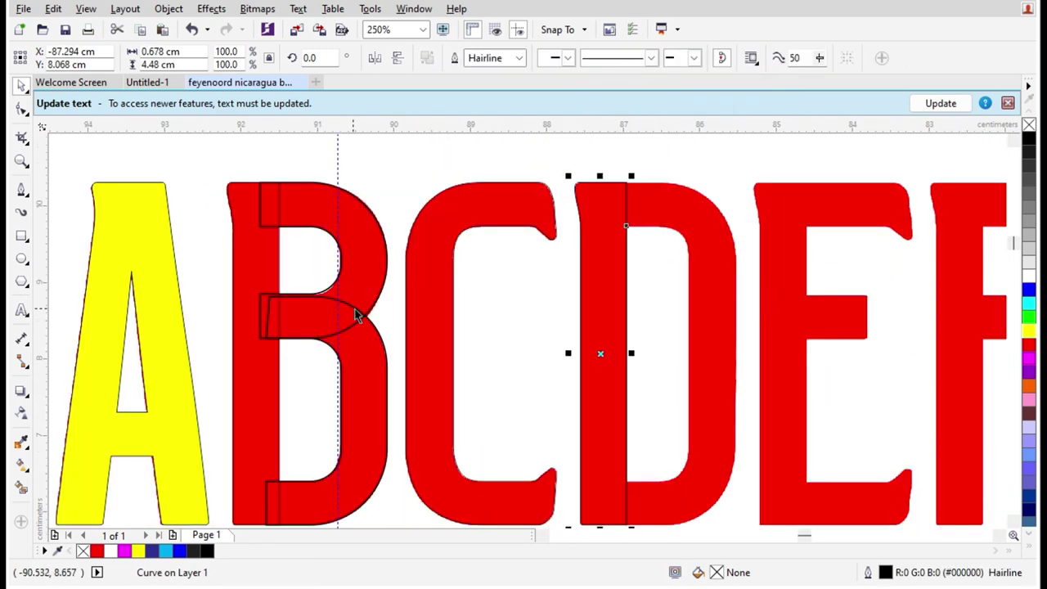
scroll(606, 326, "down", 1)
scroll(611, 324, "up", 1)
scroll(605, 298, "down", 1)
scroll(554, 333, "up", 1)
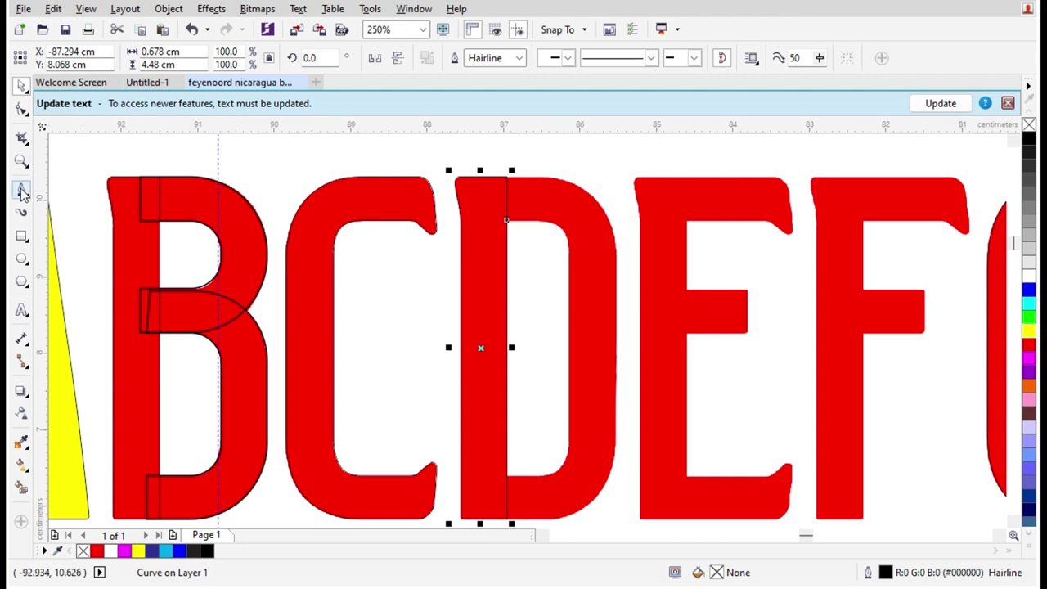
Draw a rectangle about 1.67 by 4.49 cm over D's bowl and round its two right corners to 1 cm.
left_click(22, 236)
mouse_move(489, 176)
left_mouse_down()
mouse_move(521, 461)
mouse_move(507, 519)
left_mouse_up()
key("space")
left_click_drag(514, 347, 623, 358)
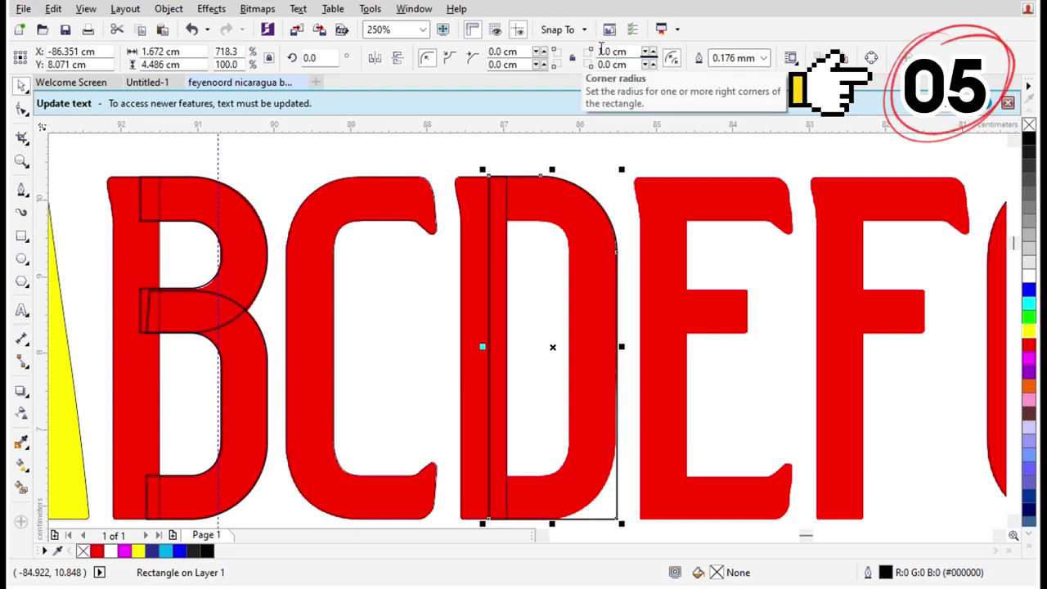
key("Return")
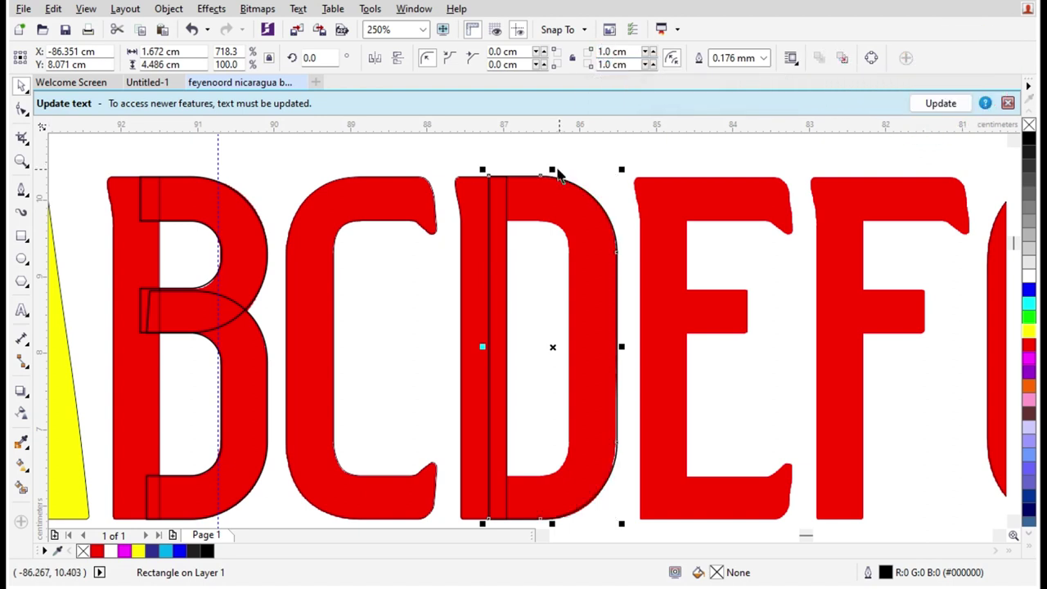
Make a smaller copy of D's rectangle, about 1.06 by 3.33 cm, fitted to the opening, with 0.4 cm right corner radii.
left_click_drag(553, 171, 567, 214)
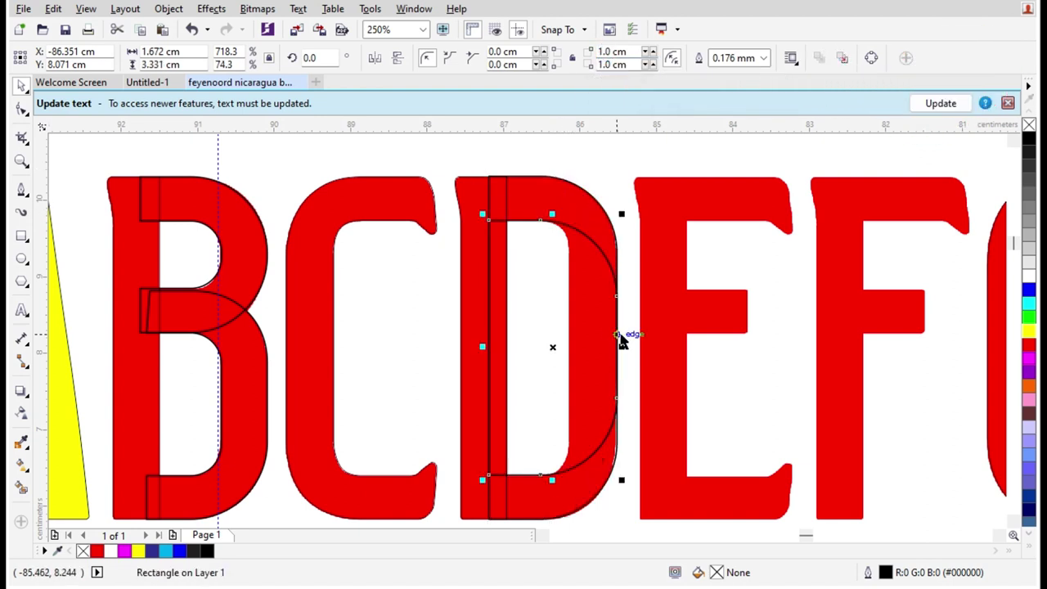
left_click_drag(622, 346, 573, 346)
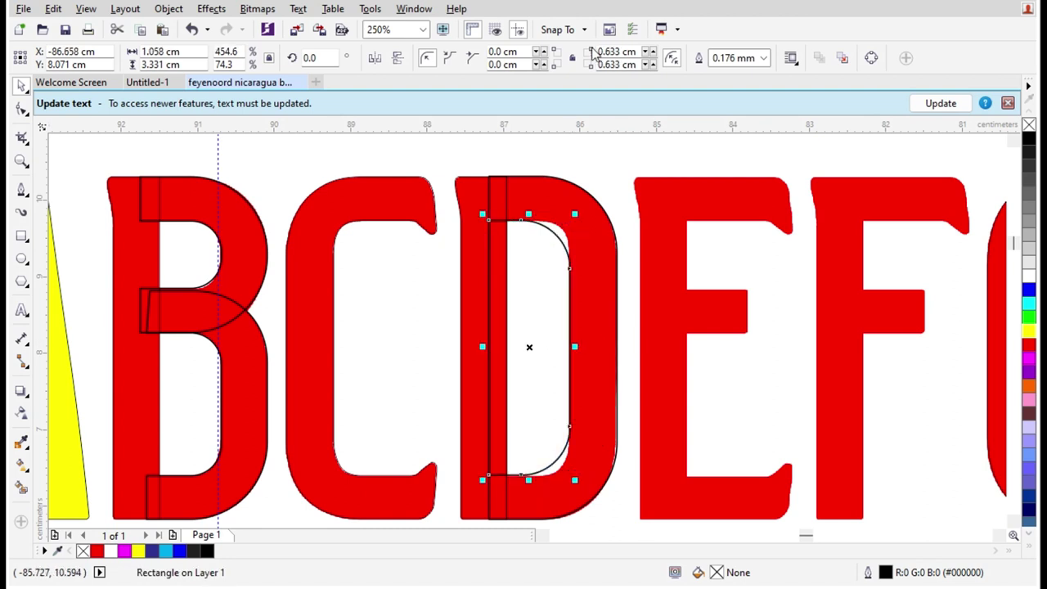
type("0.3")
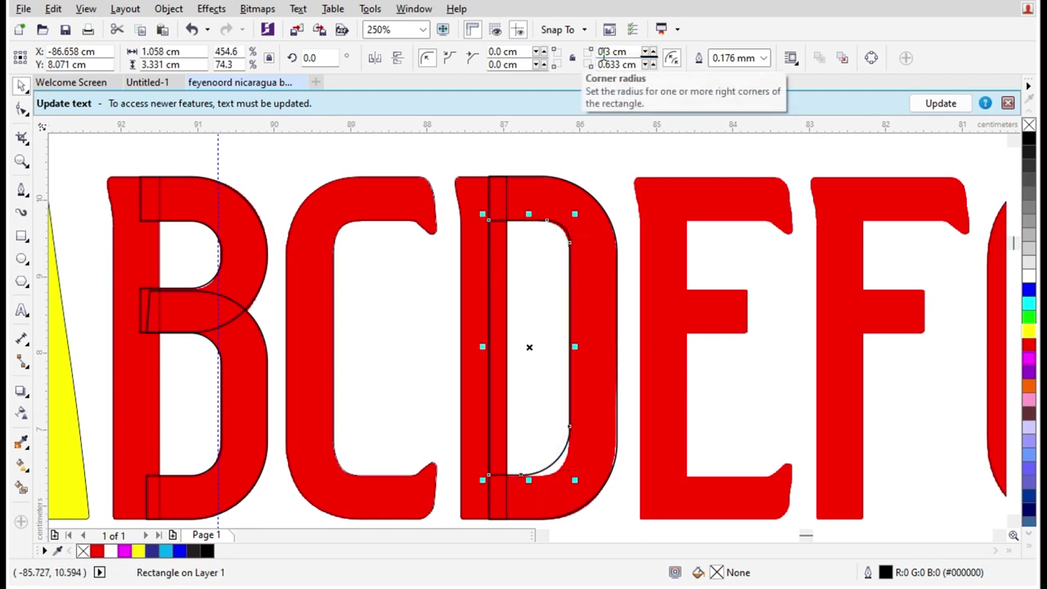
double_click(604, 54)
type("0.4")
double_click(606, 64)
type("0.4")
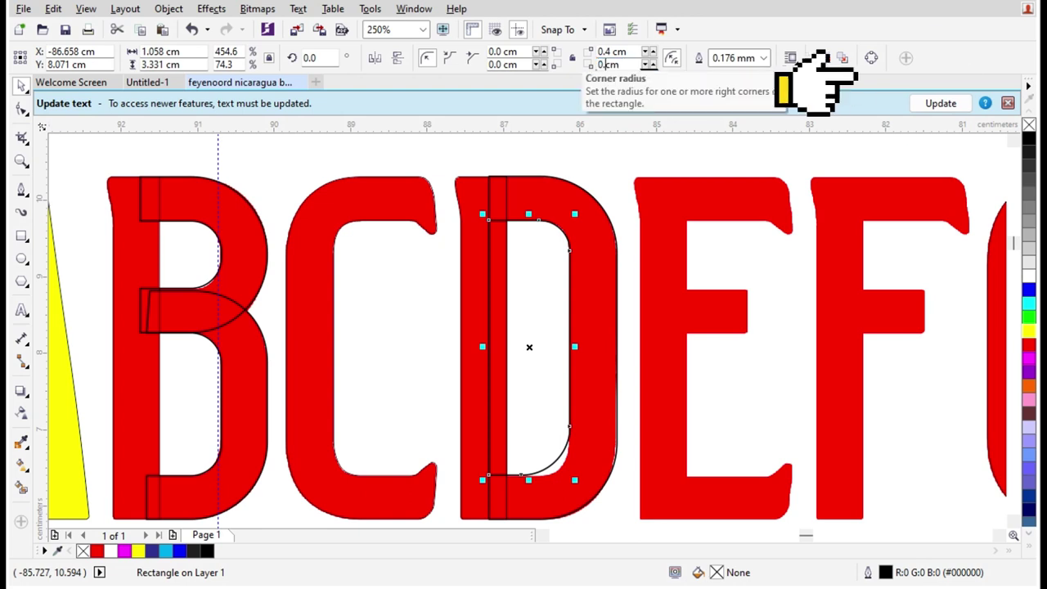
key("Return")
Trim the inner rectangle out of D's outer rectangle and delete the inner one.
left_click(593, 196, "shift")
left_click(498, 62)
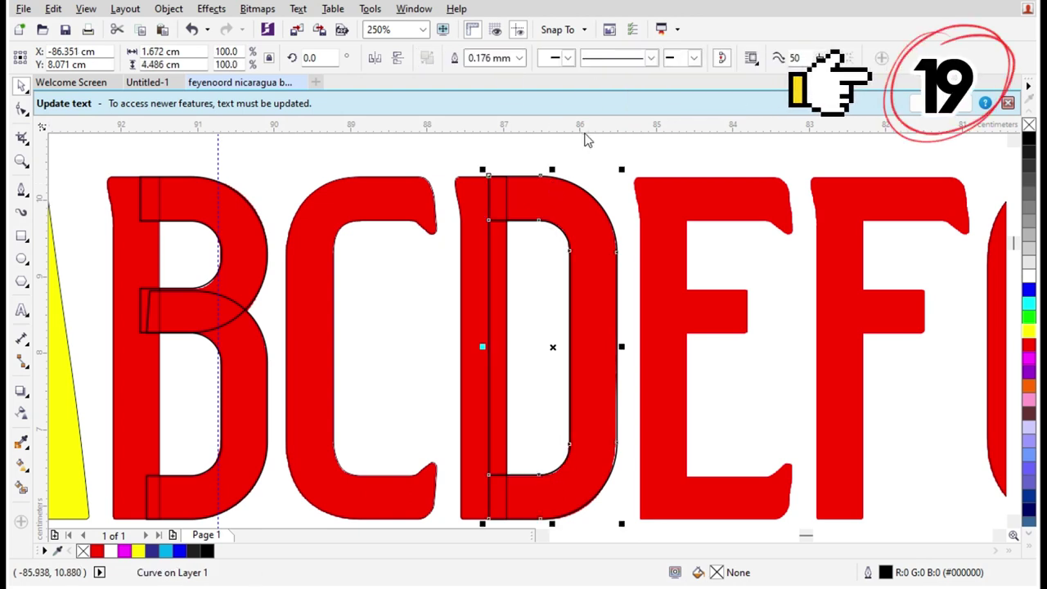
left_click(541, 289)
key("Delete")
Copy D's stem onto letter E and extract a copy of C's upper arm by intersecting C with a temporary rectangle.
left_click_drag(507, 294, 686, 297)
right_click(685, 297)
key("F6")
mouse_move(446, 157)
left_mouse_down()
mouse_move(349, 251)
mouse_move(366, 267)
left_mouse_up()
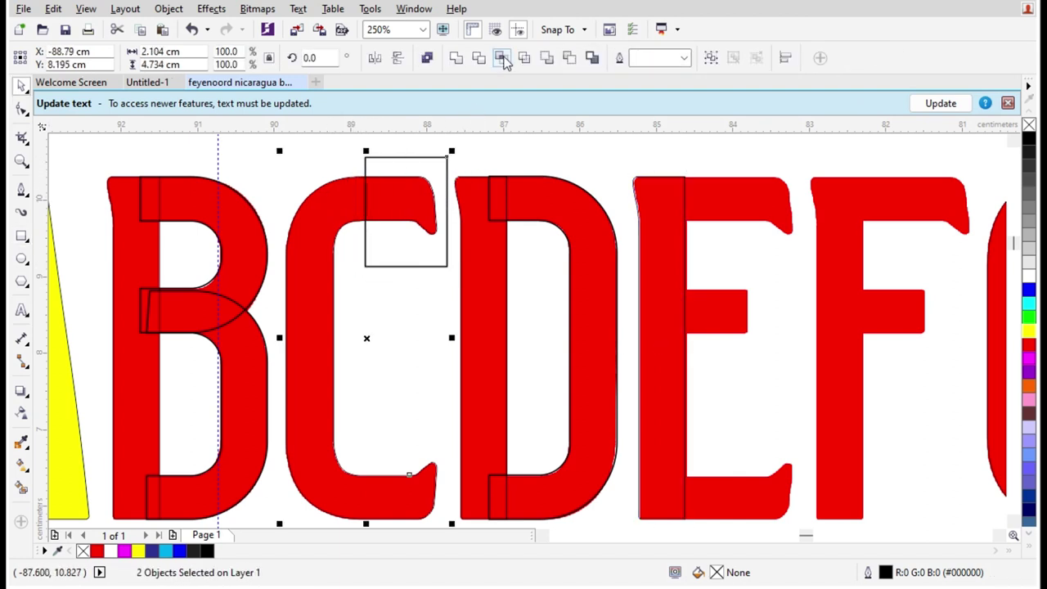
left_click(501, 58)
left_click(447, 168)
key("Delete")
Move the extracted C arm onto E's upper arm and extend its inner end into E's stem.
left_click_drag(416, 208, 734, 216)
scroll(798, 213, "up", 2)
scroll(678, 272, "down", 2)
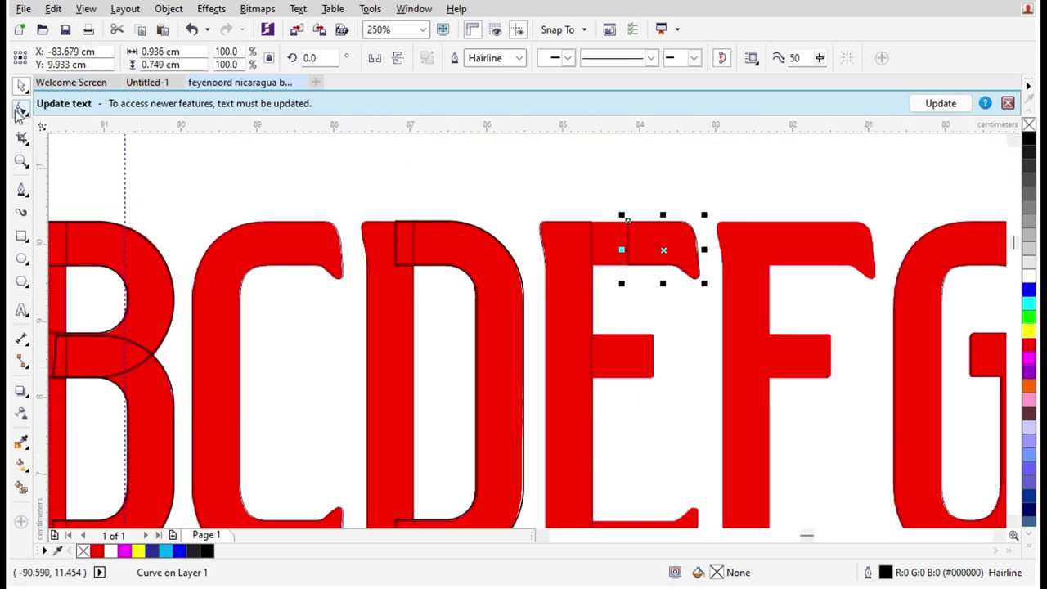
left_click(19, 109)
scroll(658, 208, "up", 1)
left_click_drag(577, 255, 502, 252)
Shift E's stem slightly sideways to line it up with the traced letter.
key("space")
left_click(512, 318)
scroll(514, 318, "up", 1)
left_click_drag(514, 318, 526, 321)
scroll(646, 212, "down", 2)
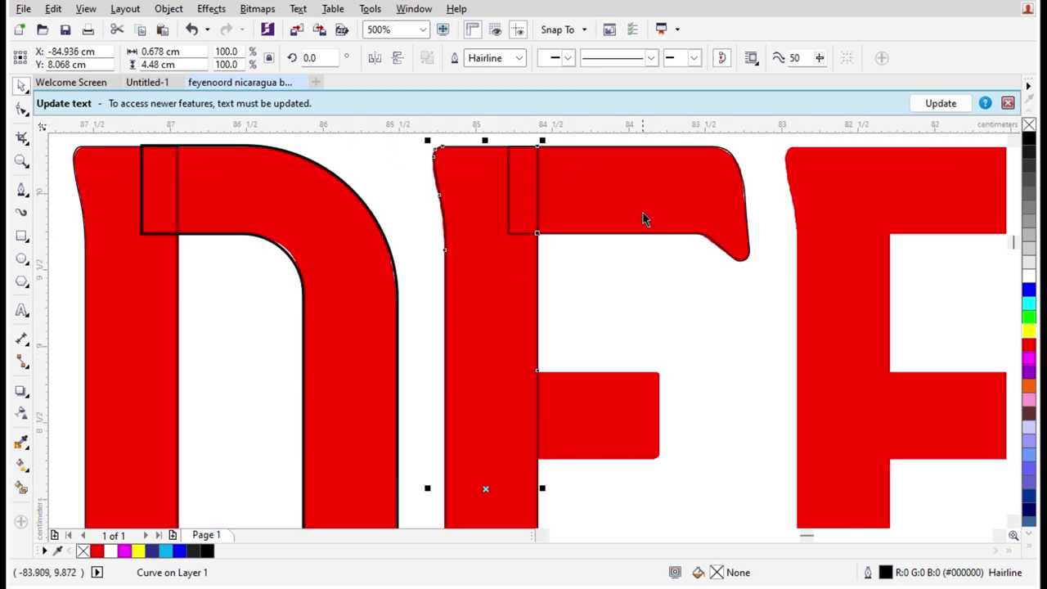
Make a vertically mirrored copy of E's upper arm and align it with the base of the stem.
left_click(381, 61)
left_click(396, 61)
left_click(564, 283, "shift")
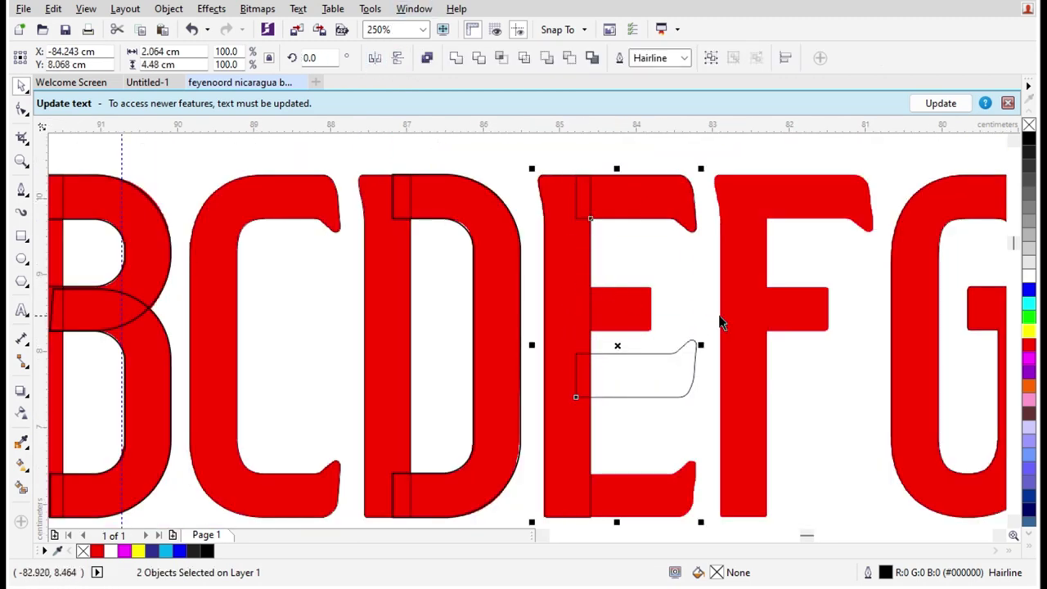
Draw a rectangle about 0.94 by 0.57 cm over E's middle bar, overlapping the stem.
scroll(646, 312, "up", 2)
key("F10")
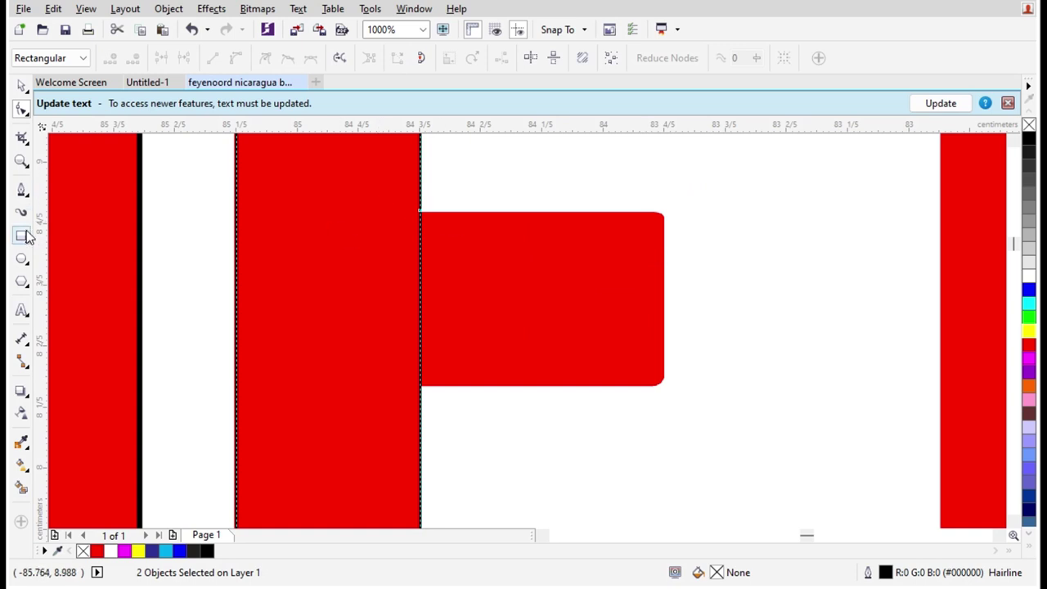
left_click(24, 237)
left_click_drag(377, 212, 665, 386)
key("space")
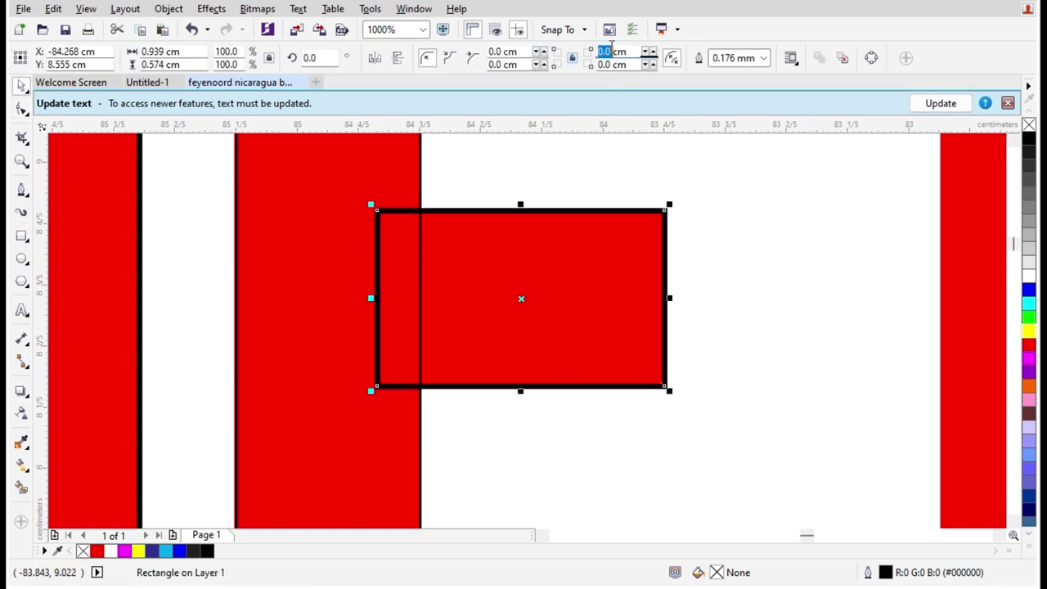
Round the two right corners of E's middle bar with a 0.04 cm radius.
type("0.1")
key("Return")
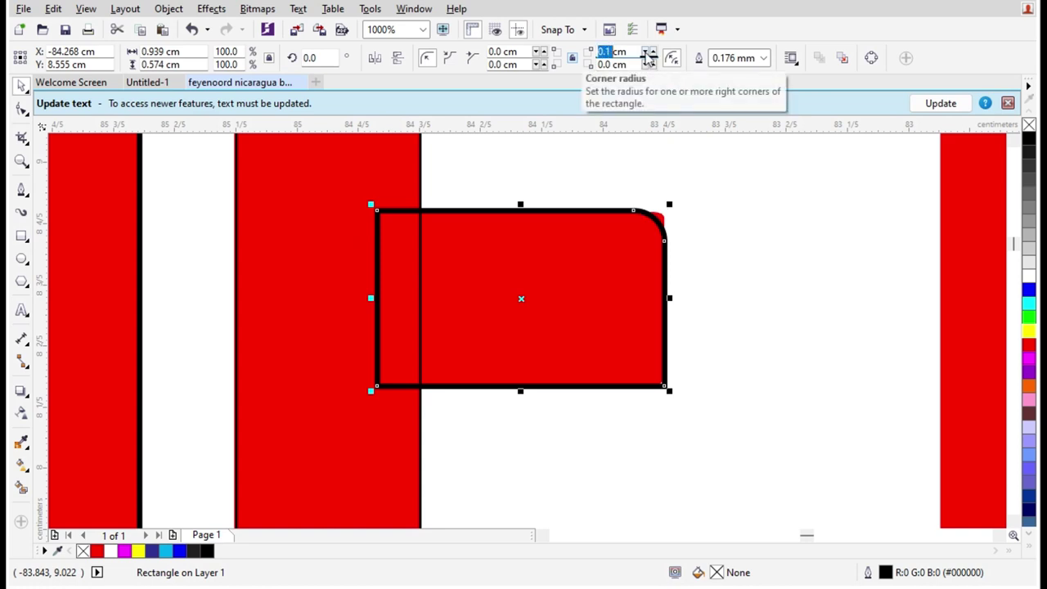
left_click(647, 53)
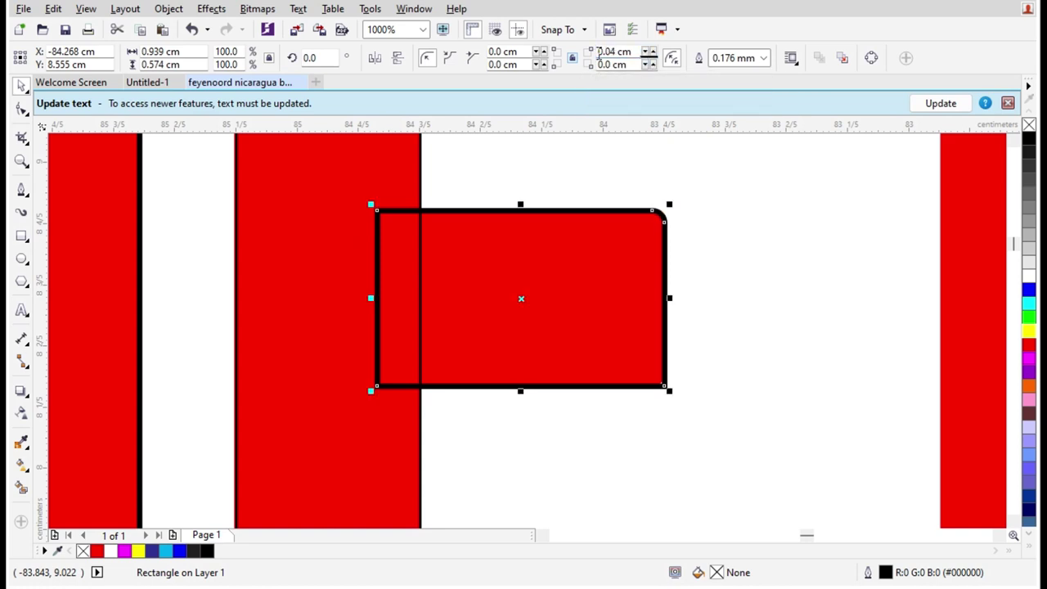
left_click(721, 259)
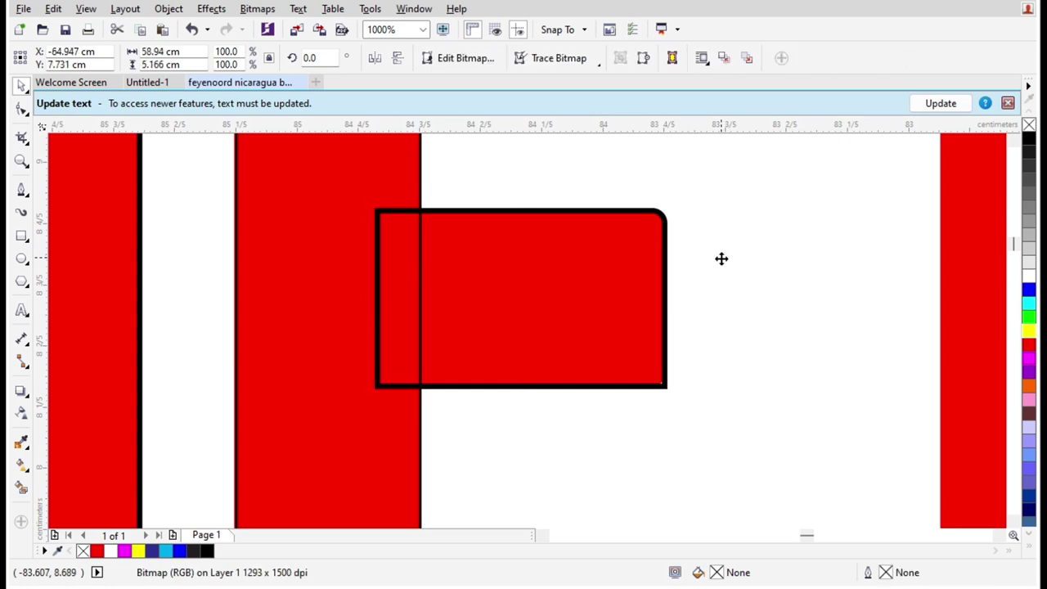
left_click(665, 238)
type("0.04")
key("Return")
scroll(494, 235, "down", 3)
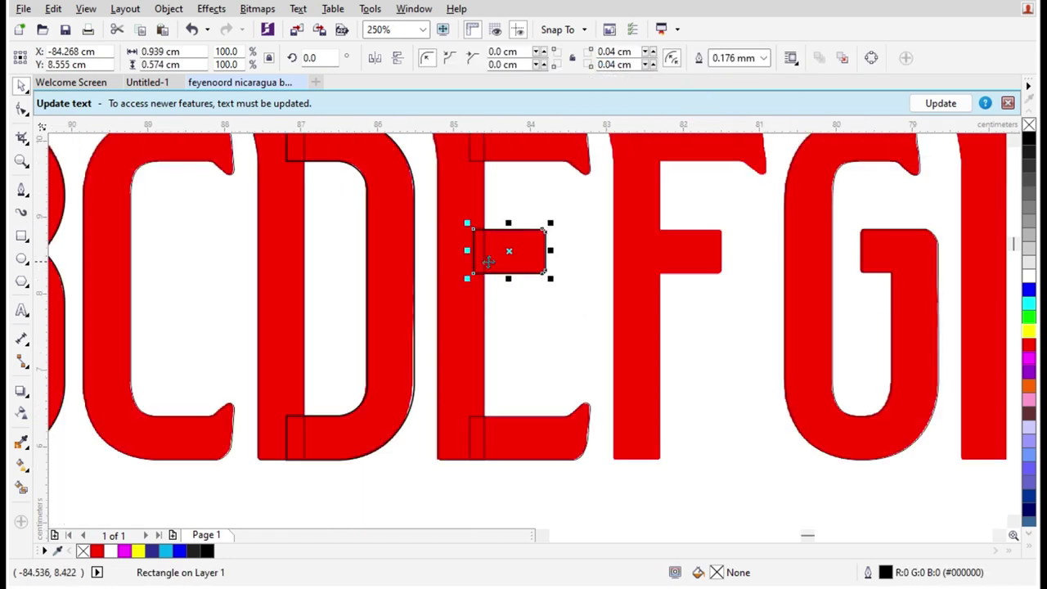
Copy E's stem, upper arm and middle bar together onto letter F.
scroll(477, 235, "up", 1)
left_click(491, 207, "shift")
left_click(628, 229, "shift")
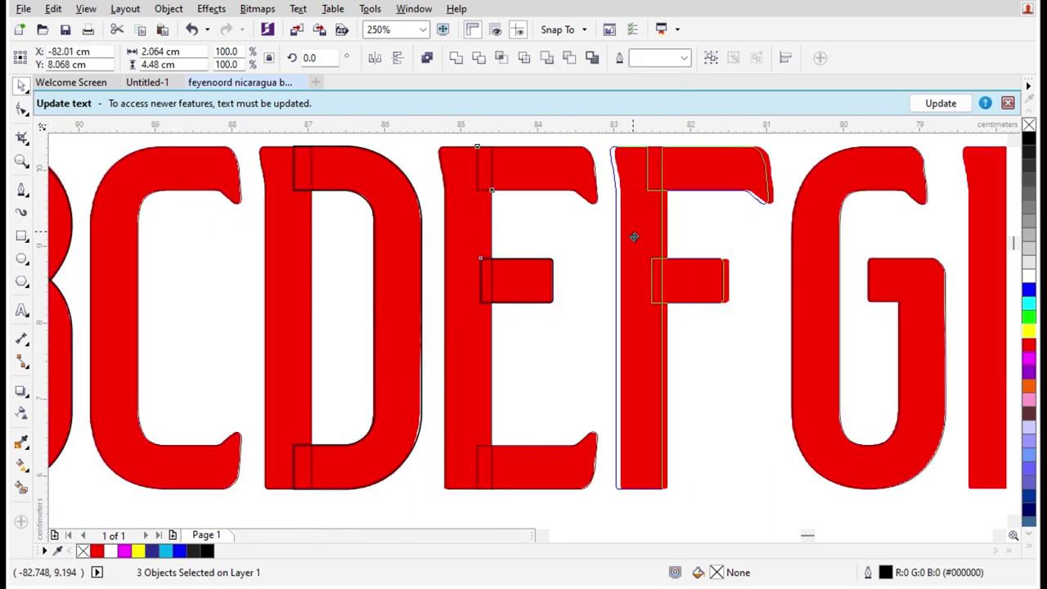
scroll(548, 263, "down", 2)
left_click(682, 248)
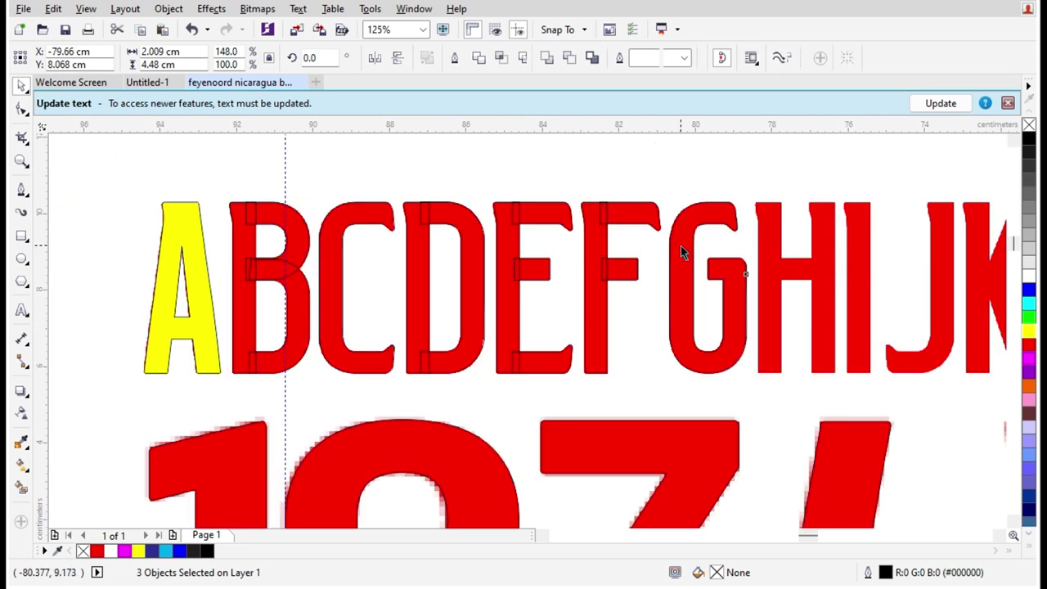
Build letter H from two copies of F's stem and a copy of its middle bar.
scroll(603, 240, "up", 2)
left_click_drag(407, 218, 861, 304)
scroll(462, 336, "down", 1)
scroll(639, 303, "up", 1)
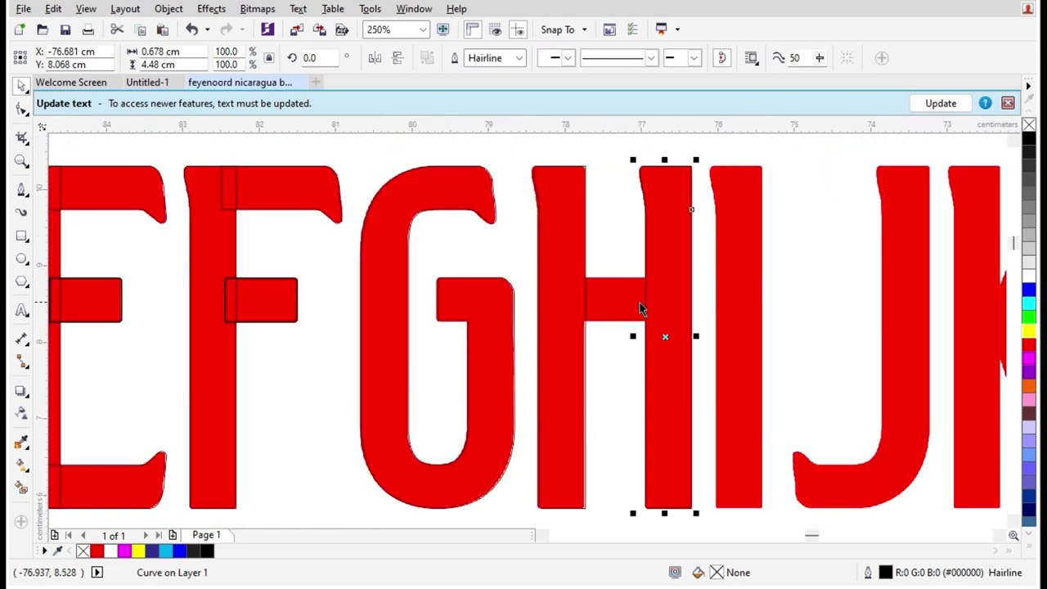
left_click_drag(278, 309, 668, 303)
Copy H's second stem onto letter I.
left_click_drag(679, 240, 751, 239)
scroll(621, 254, "down", 1)
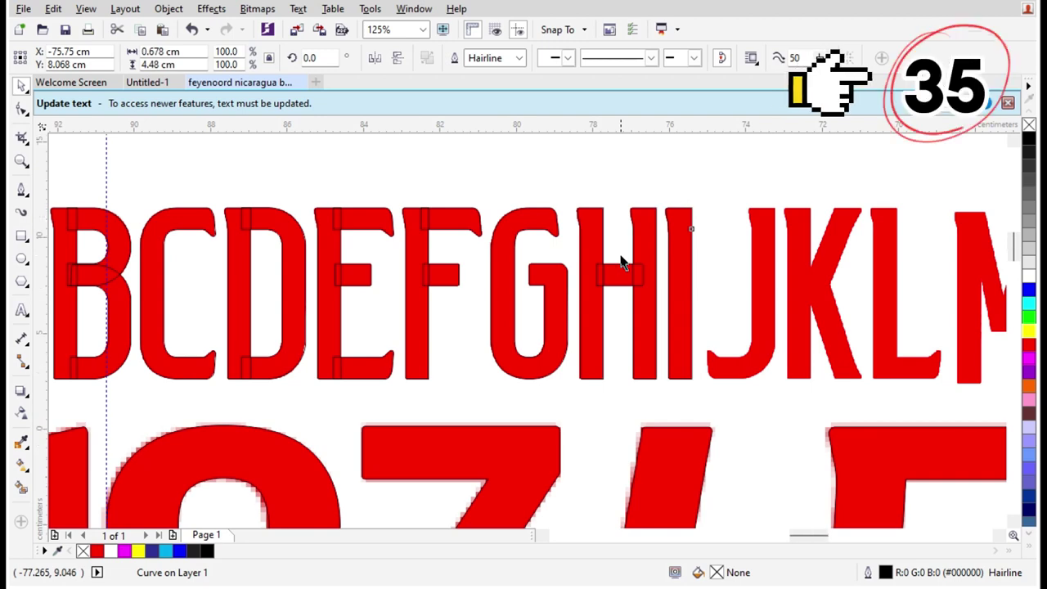
scroll(620, 261, "down", 1)
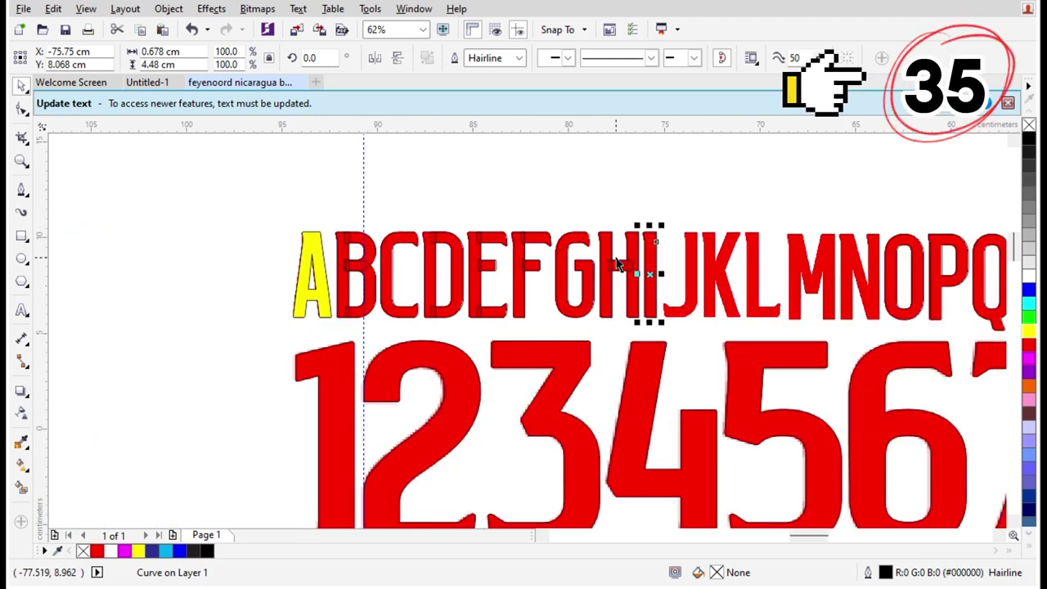
Try welding letter B's pieces together and filling the shape yellow.
scroll(339, 236, "up", 1)
left_click_drag(308, 190, 425, 396)
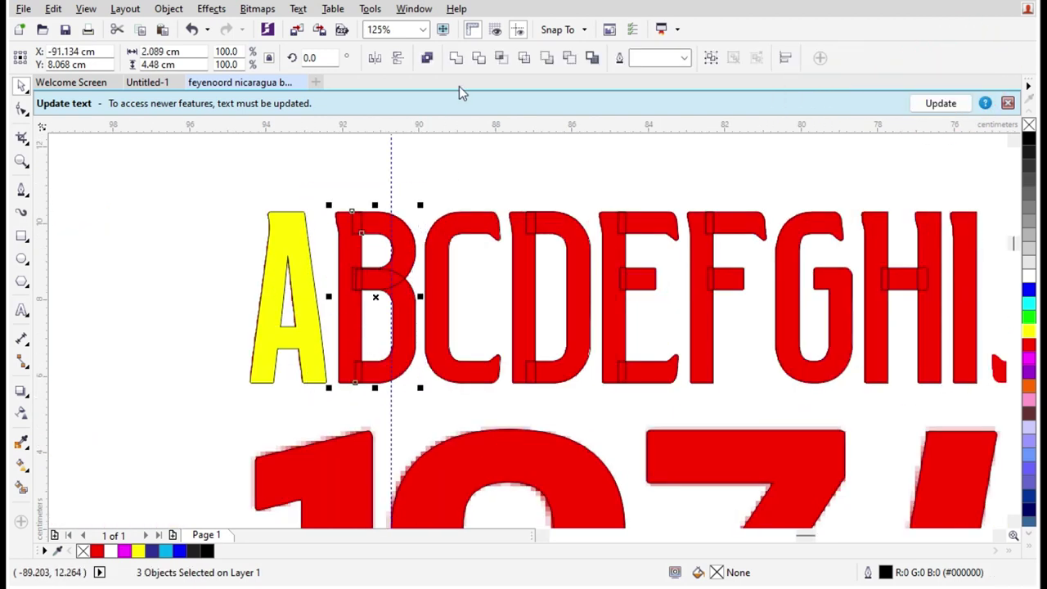
left_click(459, 65)
left_click(1029, 330)
left_click(470, 226)
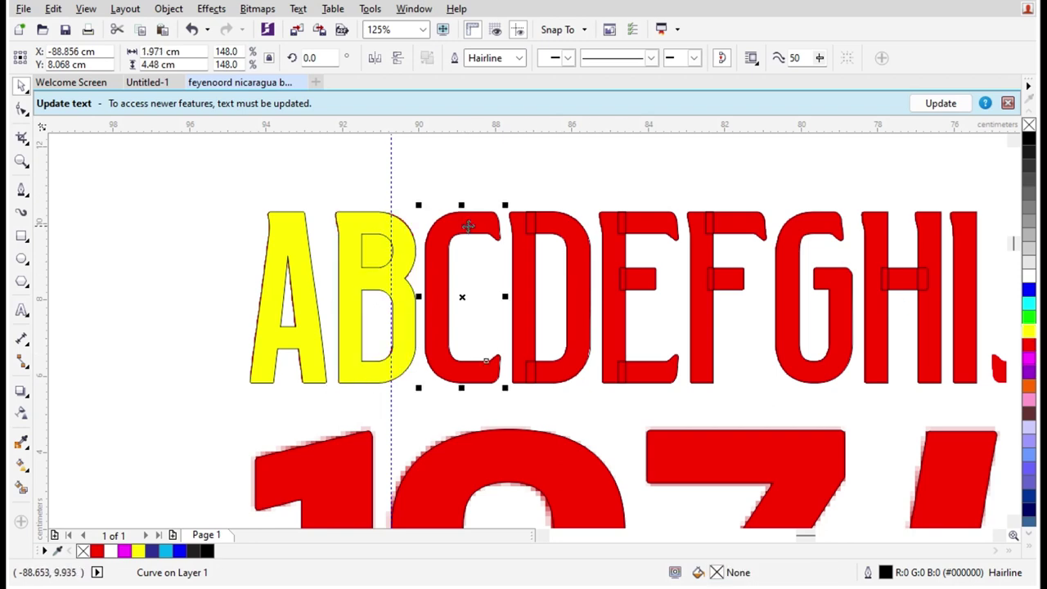
key("ctrl+z")
key("ctrl+z")
Weld letter B's stem and bowls into one shape and fill it yellow.
left_click(387, 241)
scroll(369, 250, "up", 4)
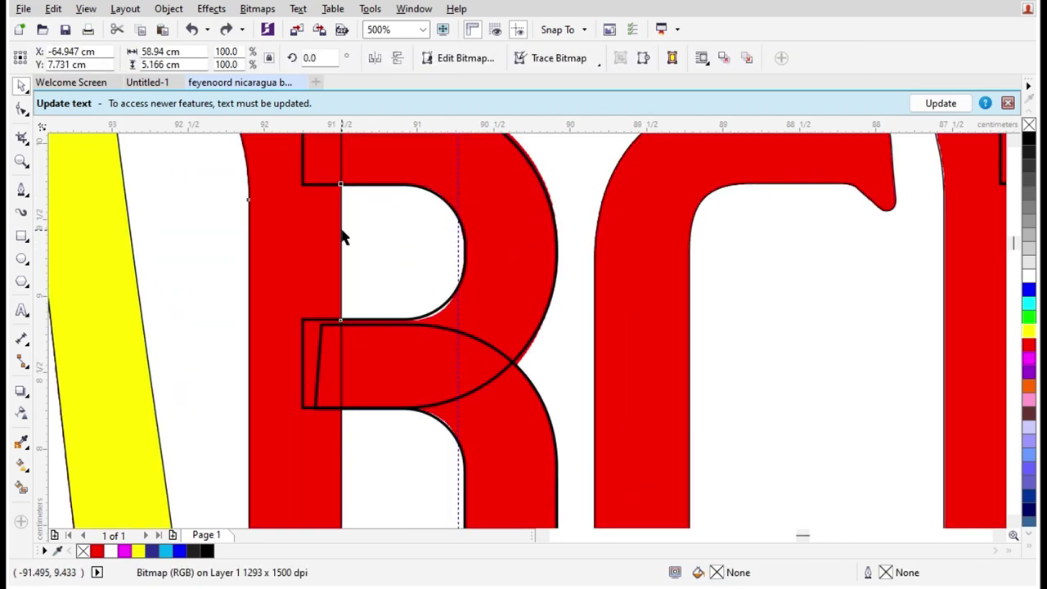
left_click(344, 234)
scroll(311, 241, "down", 4)
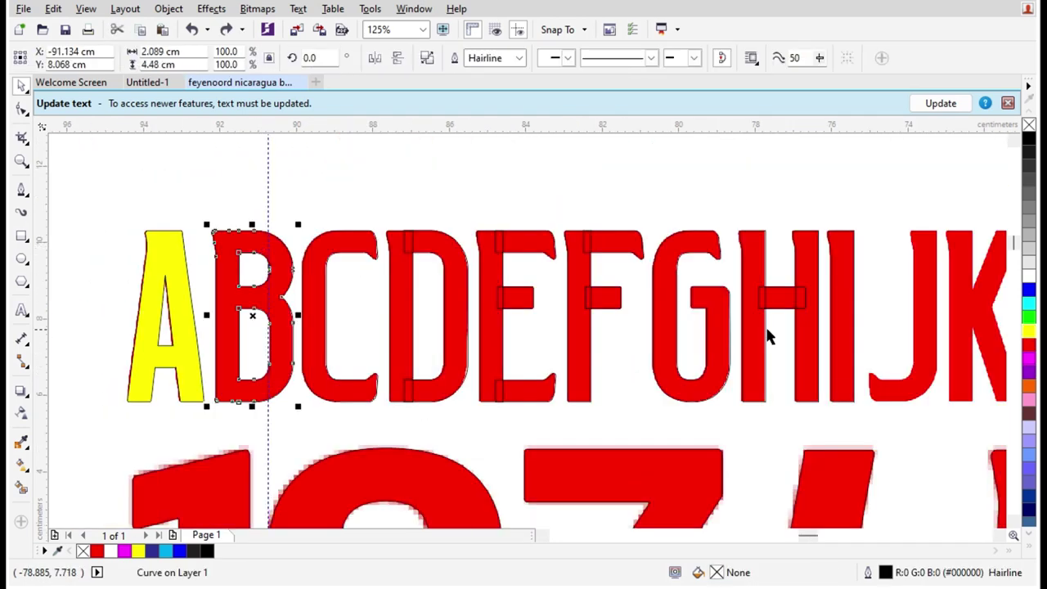
left_click(1028, 331)
Give the pieces of letters D, E and F a yellow fill and a yellow outline.
left_click(335, 260)
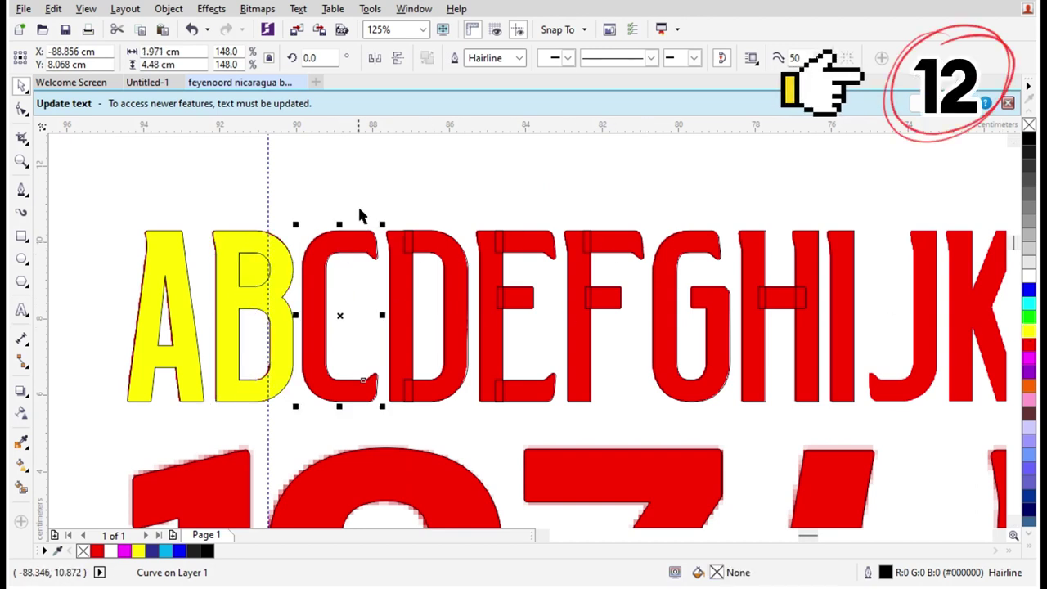
left_click_drag(356, 208, 487, 417)
left_click(1028, 331)
right_click(1028, 331)
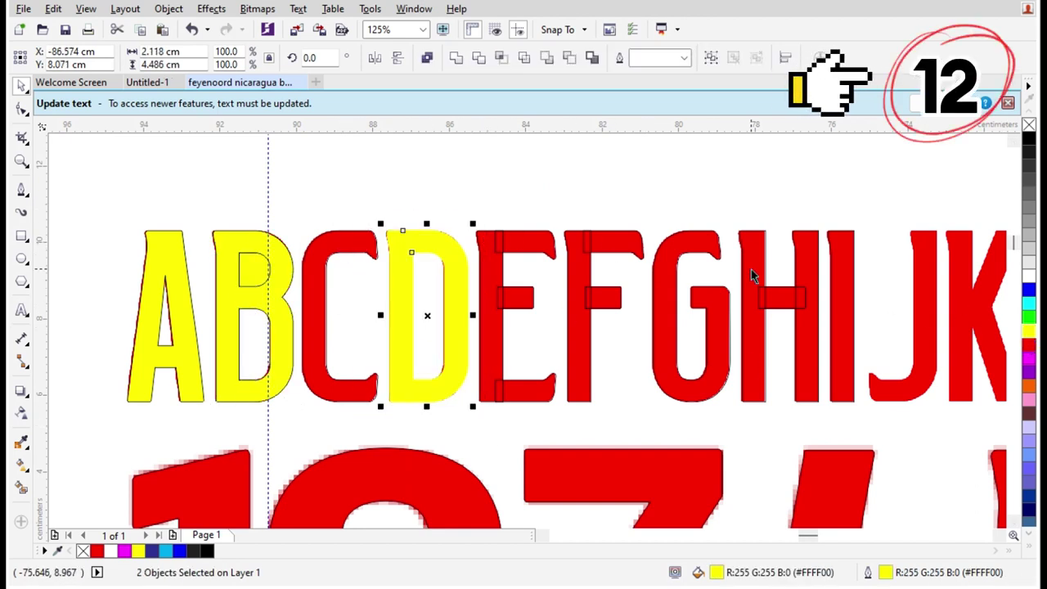
left_click_drag(415, 201, 649, 409)
left_click(1029, 332)
left_click(1029, 332)
Give letters G, H, I and C a yellow fill and a yellow outline.
left_click_drag(606, 178, 833, 427)
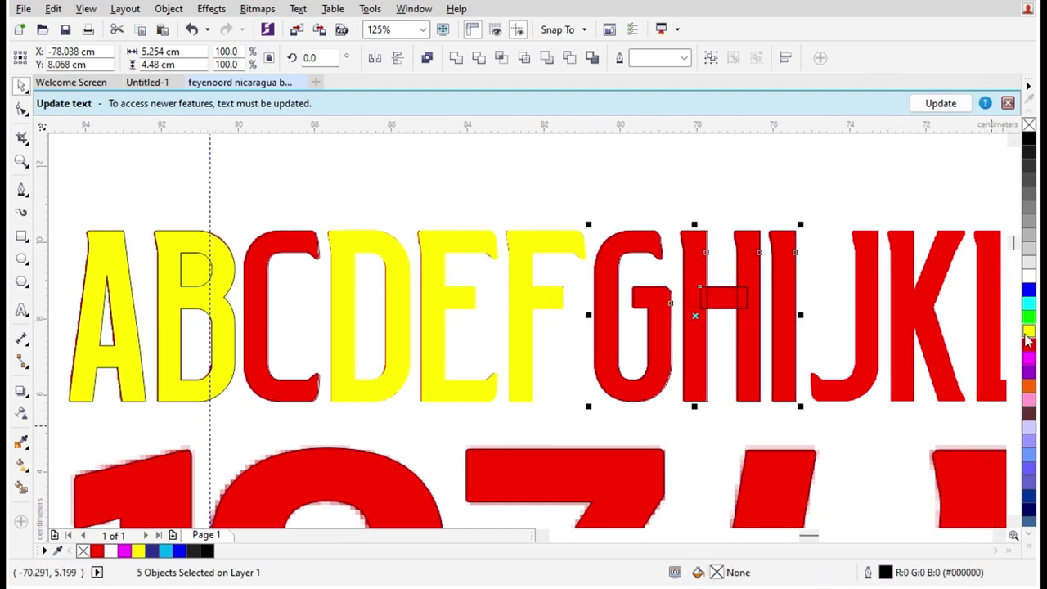
left_click(1029, 331)
right_click(1028, 332)
left_click(274, 233)
left_click(1029, 331)
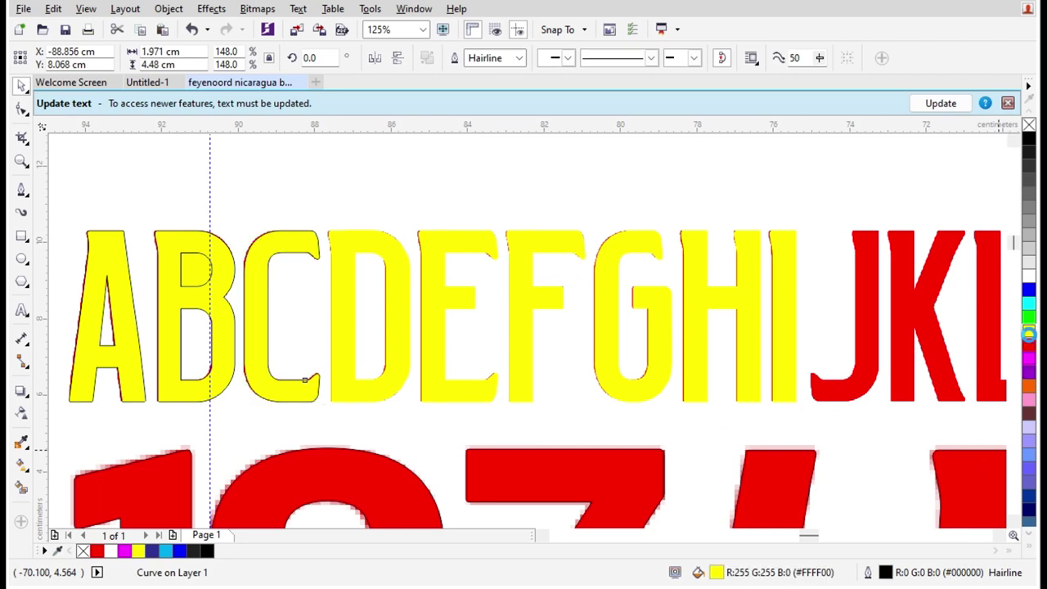
right_click(1029, 332)
left_click(367, 203)
scroll(366, 202, "down", 1)
scroll(855, 272, "up", 1)
scroll(646, 252, "down", 1)
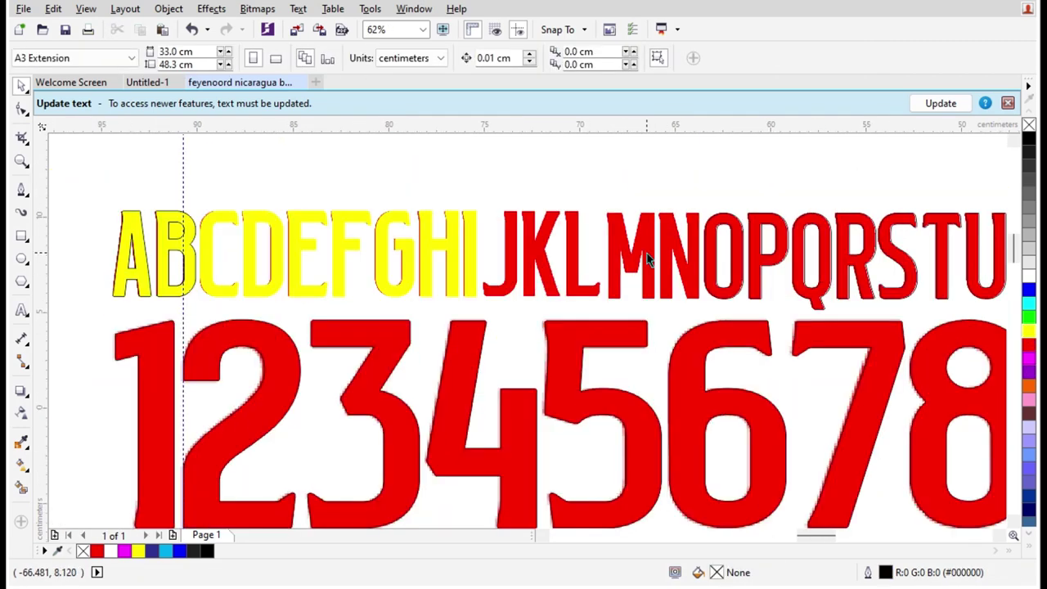
scroll(646, 259, "down", 2)
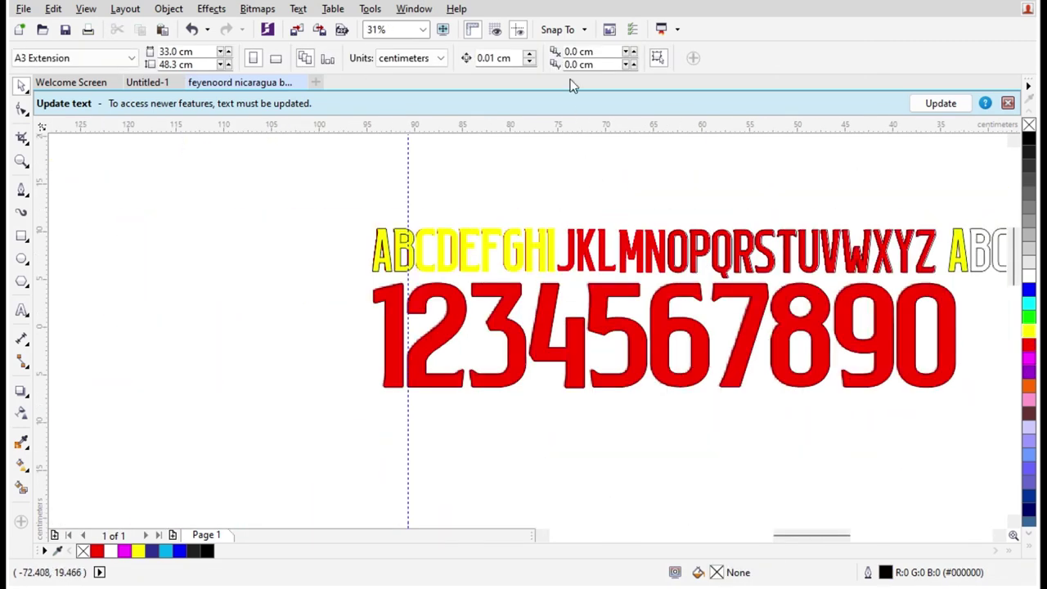